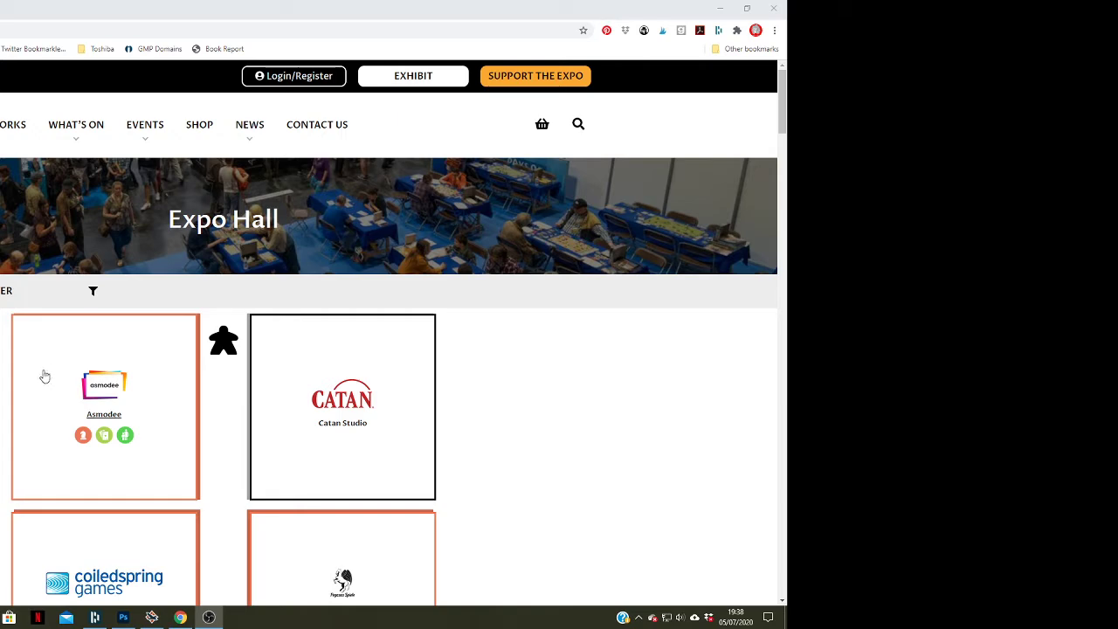
scroll(388, 332, down, 5)
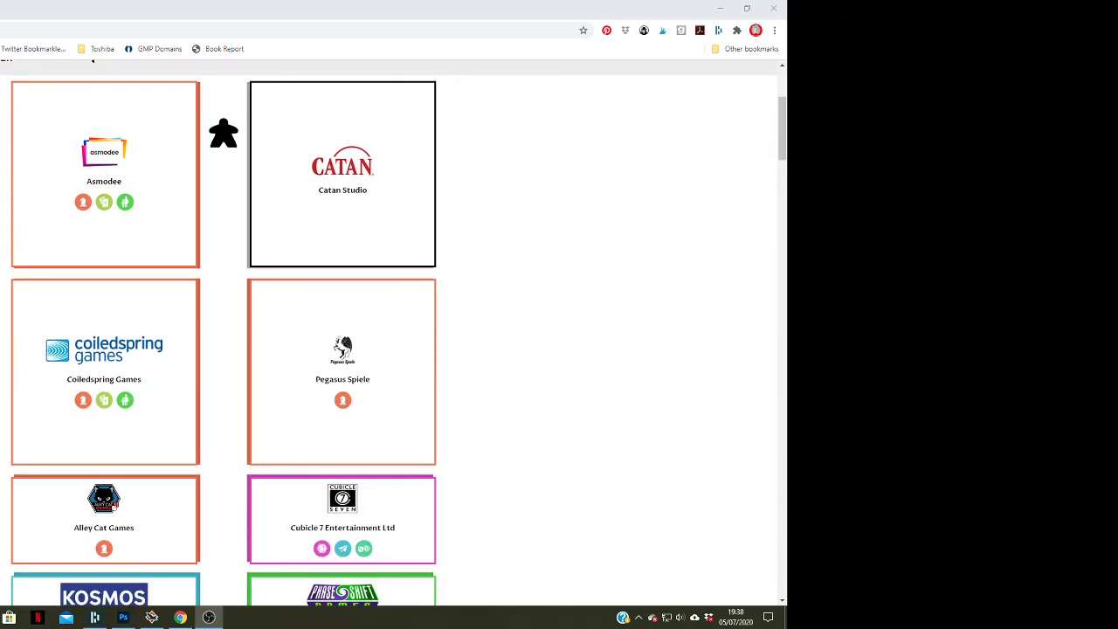
scroll(389, 332, down, 1)
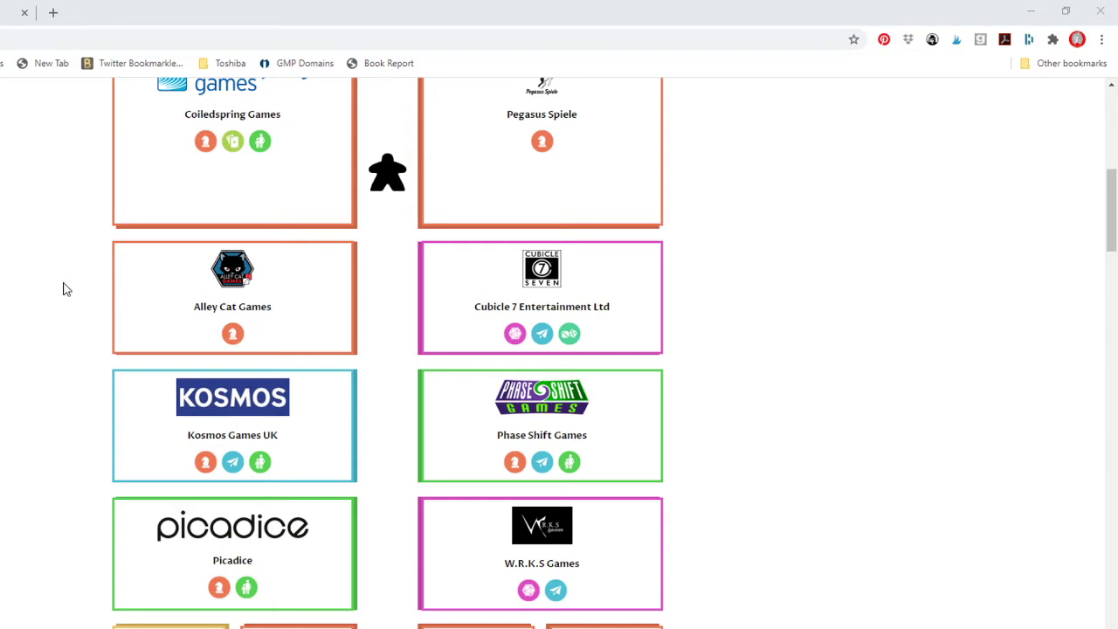
scroll(87, 274, down, 5)
scroll(74, 278, up, 5)
scroll(74, 276, up, 7)
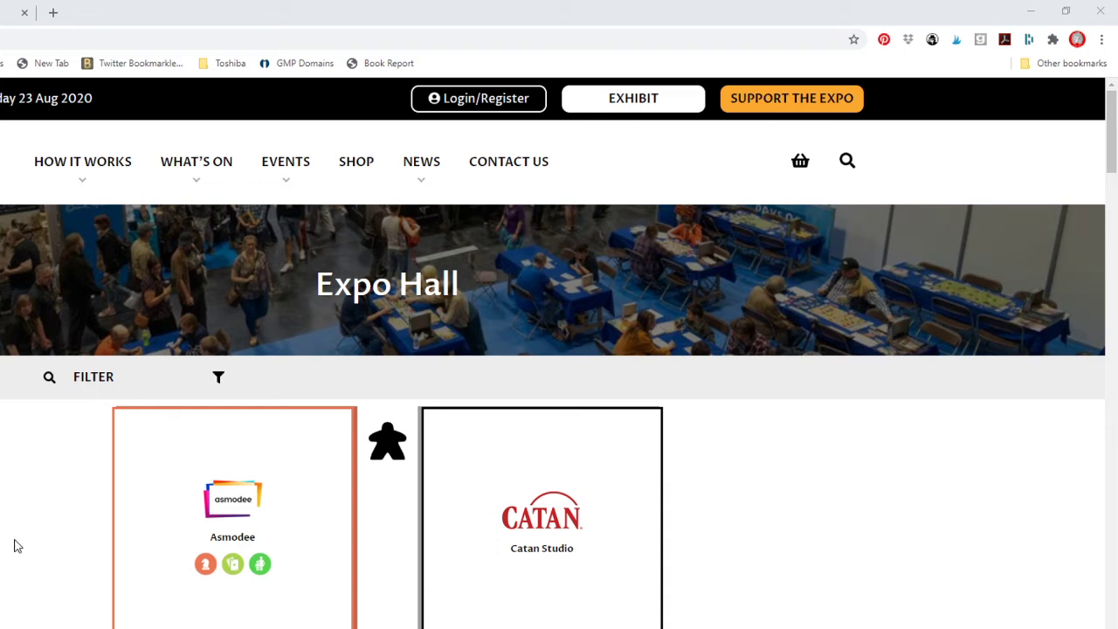
scroll(140, 520, down, 10)
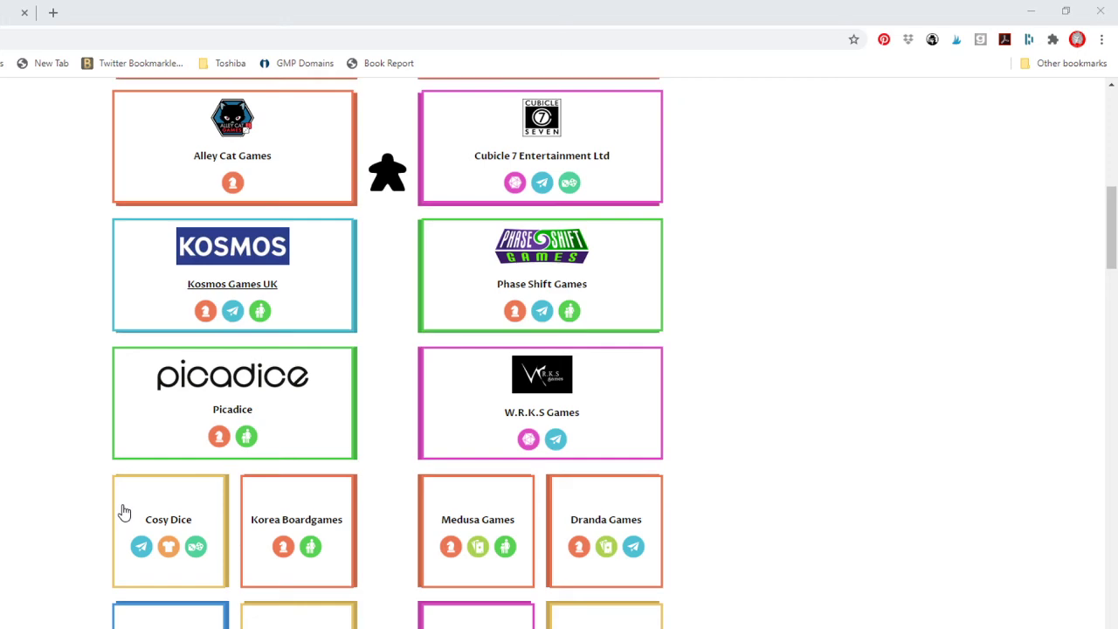
scroll(124, 513, up, 10)
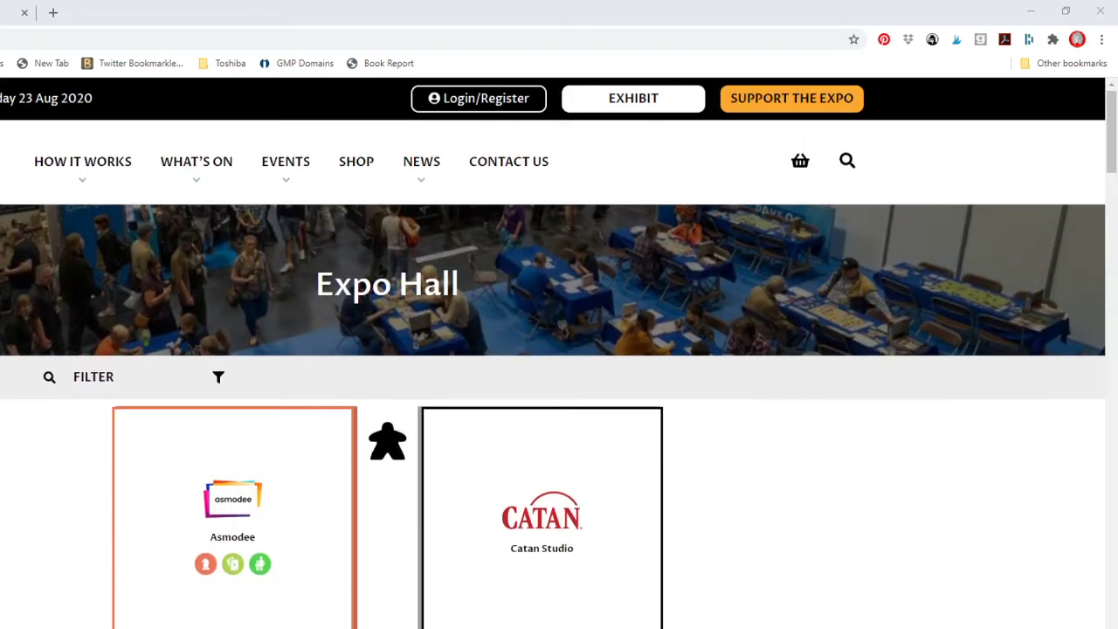
Step: Filter the Expo Hall to one exhibitor category, showing Mercia Books, SheBlackDragon and similar stands
click(219, 380)
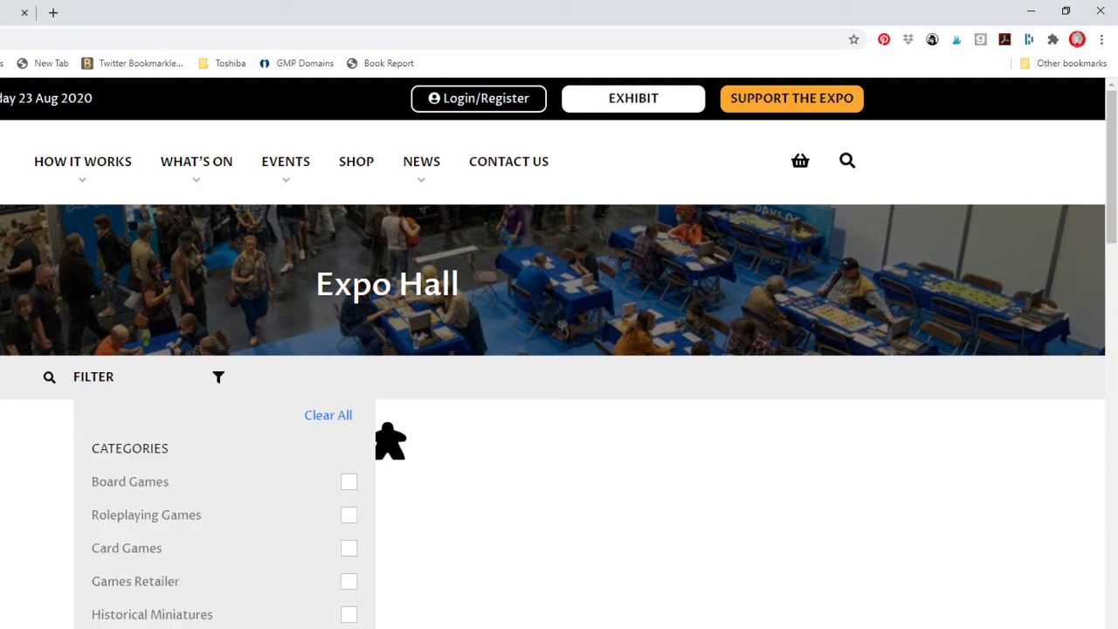
click(218, 380)
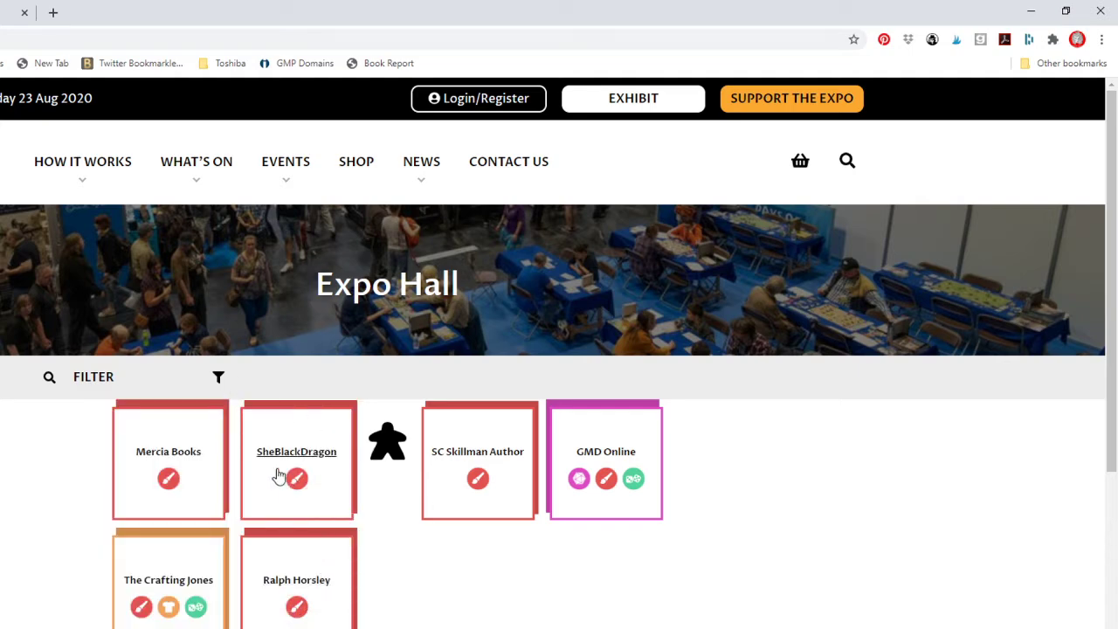
Step: Open the Mercia Books stand and look through its book covers, talk, Discord chat and links
click(162, 453)
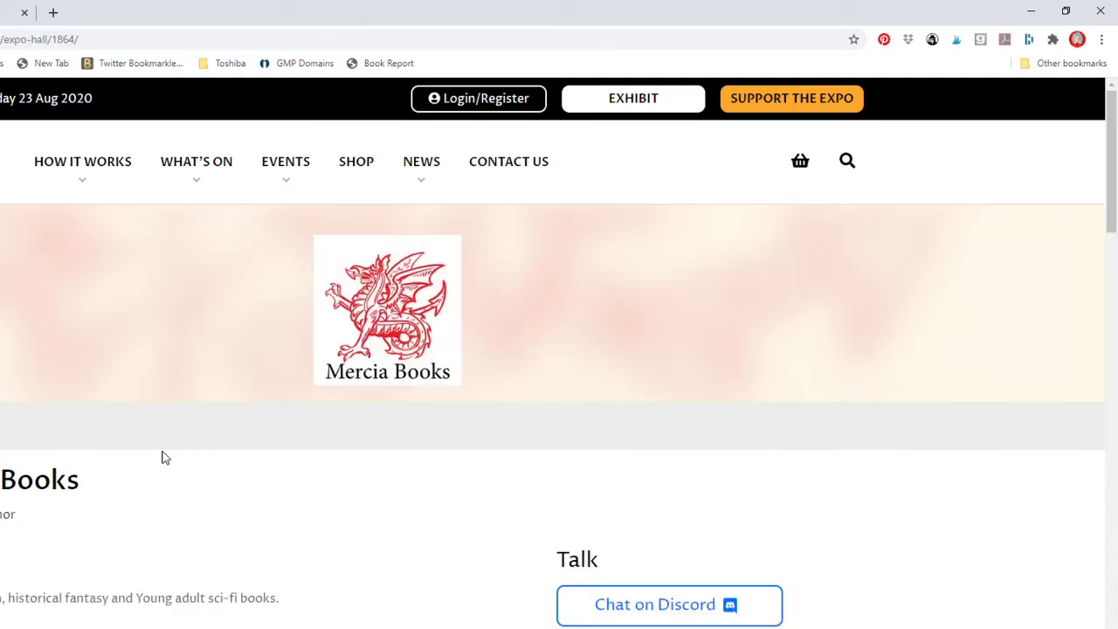
scroll(200, 462, down, 3)
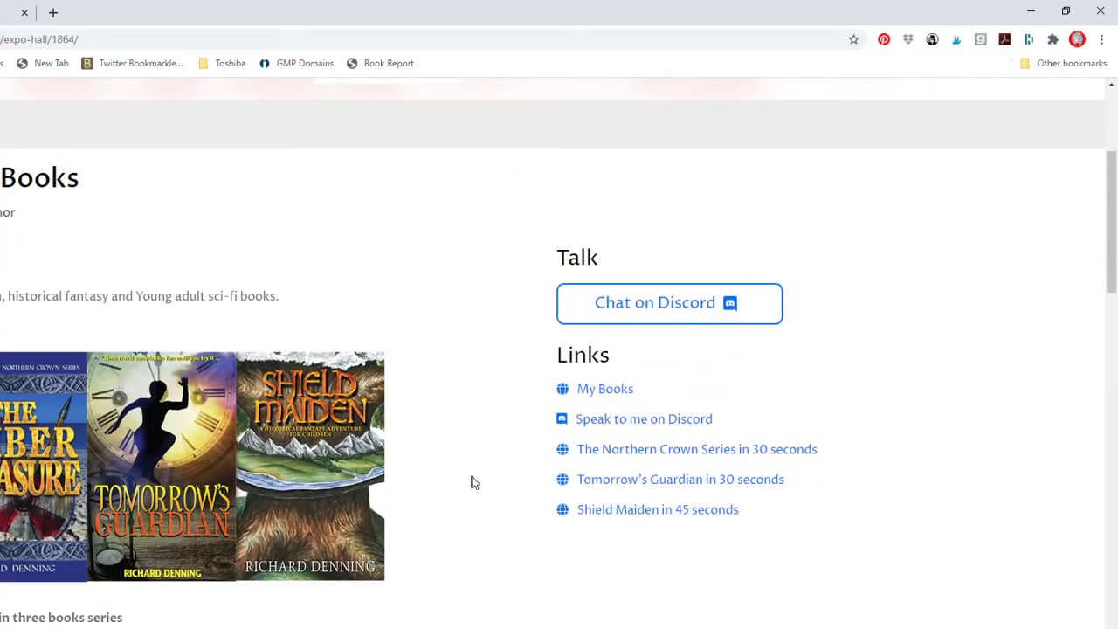
scroll(485, 466, down, 2)
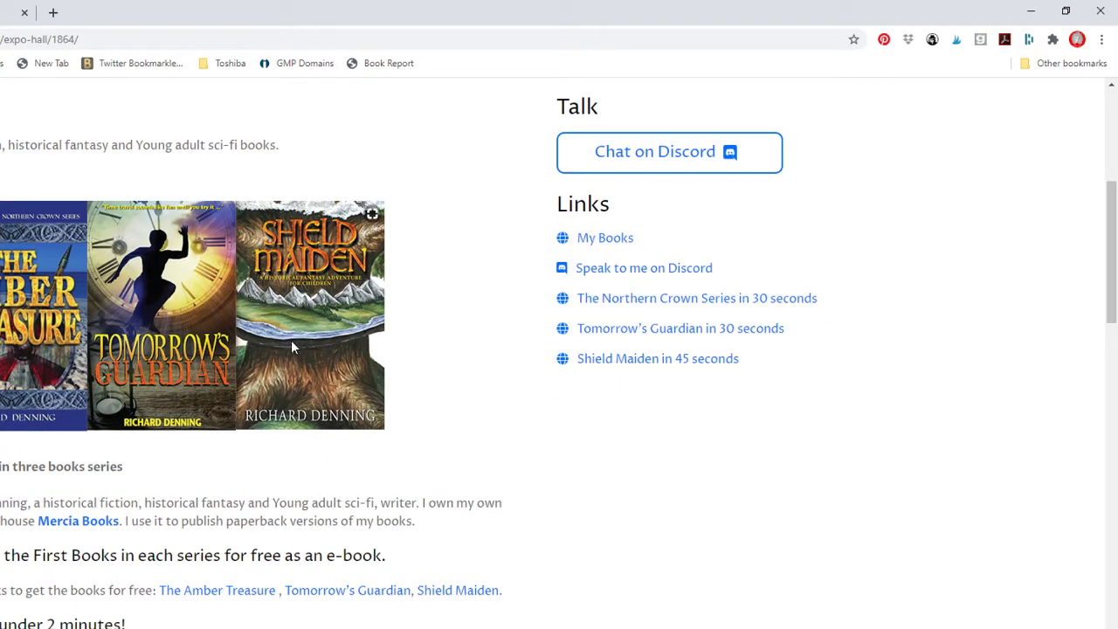
scroll(355, 445, down, 2)
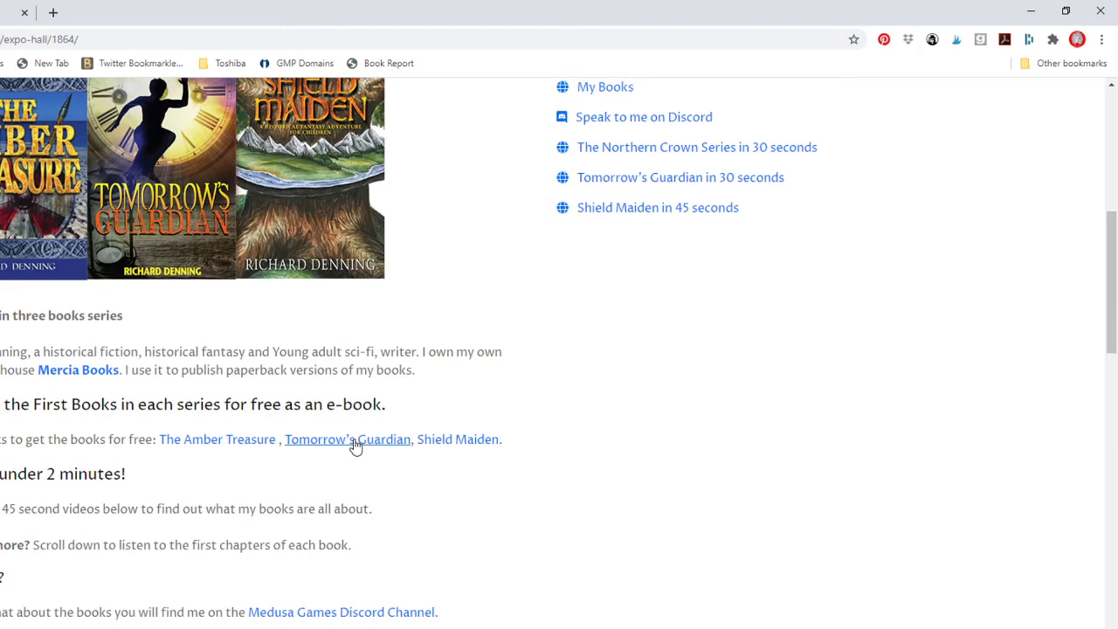
scroll(384, 467, down, 5)
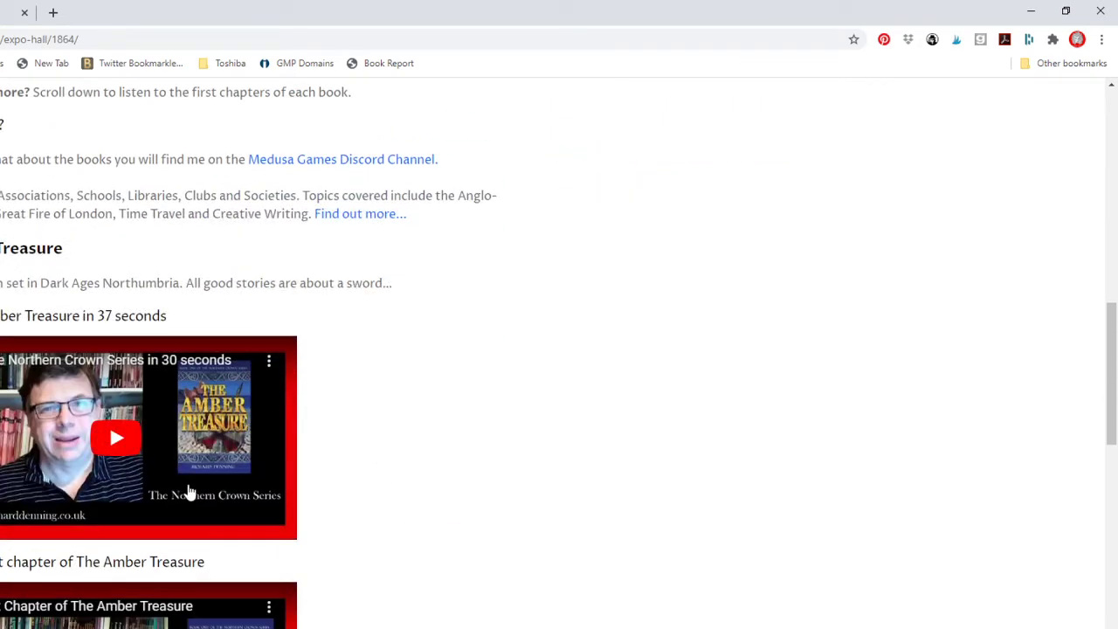
scroll(189, 492, up, 10)
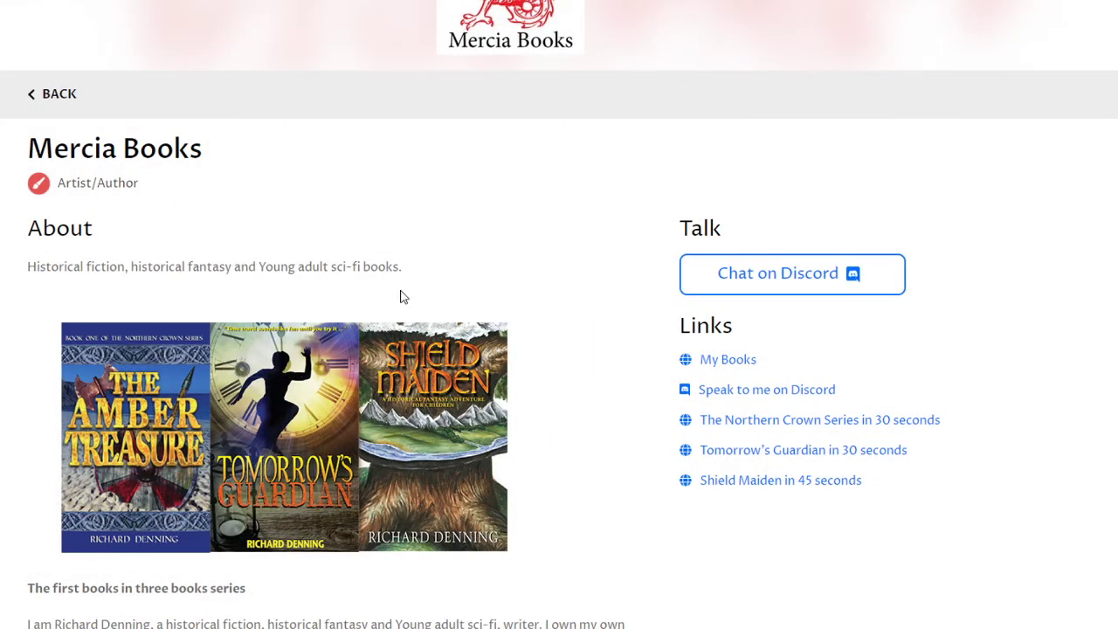
scroll(443, 337, up, 2)
scroll(443, 337, down, 3)
scroll(442, 327, down, 7)
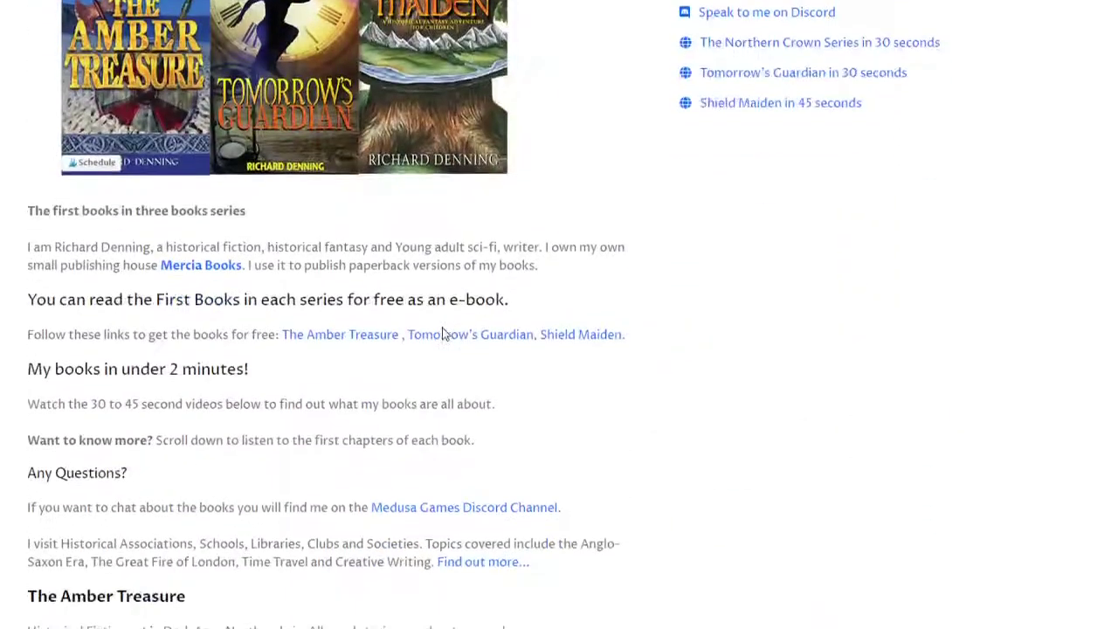
scroll(443, 328, up, 3)
scroll(443, 328, up, 3)
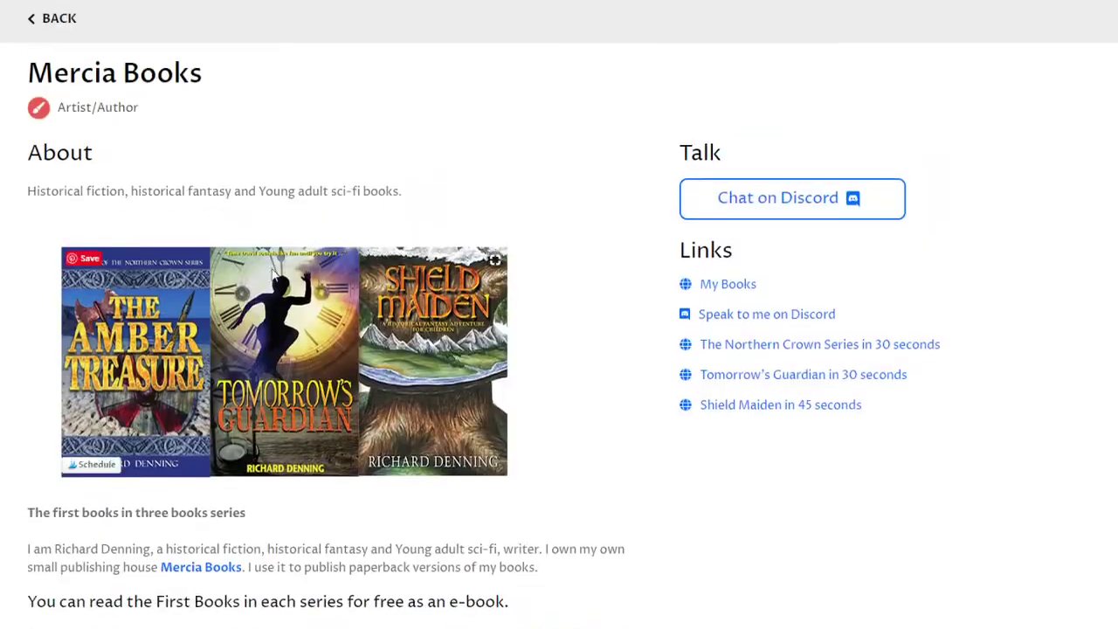
scroll(322, 405, down, 1)
scroll(322, 405, down, 8)
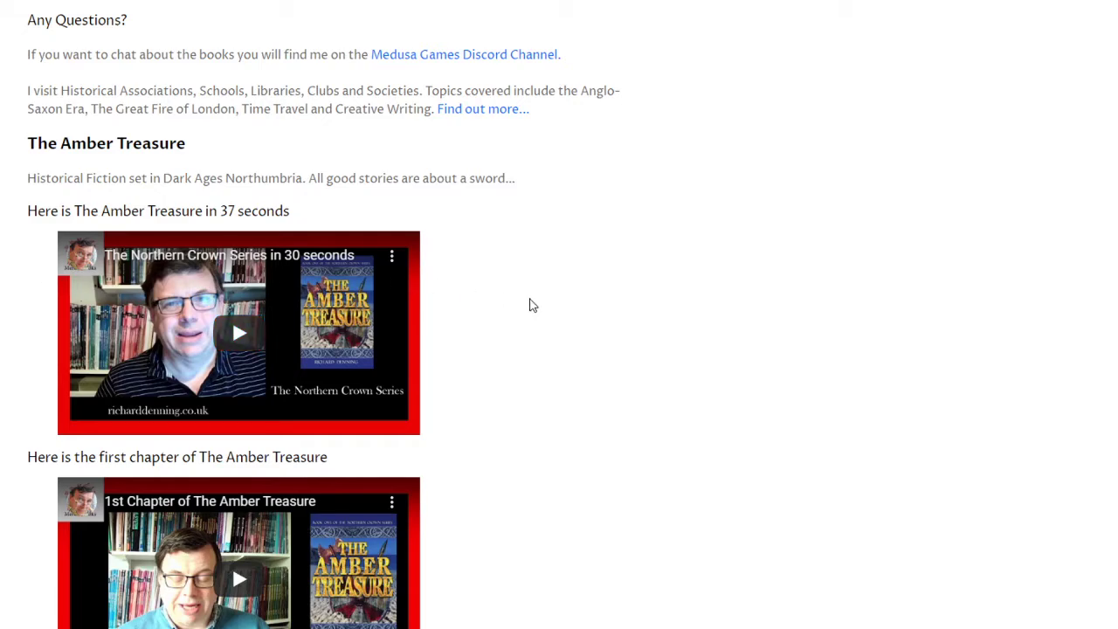
scroll(588, 388, down, 1)
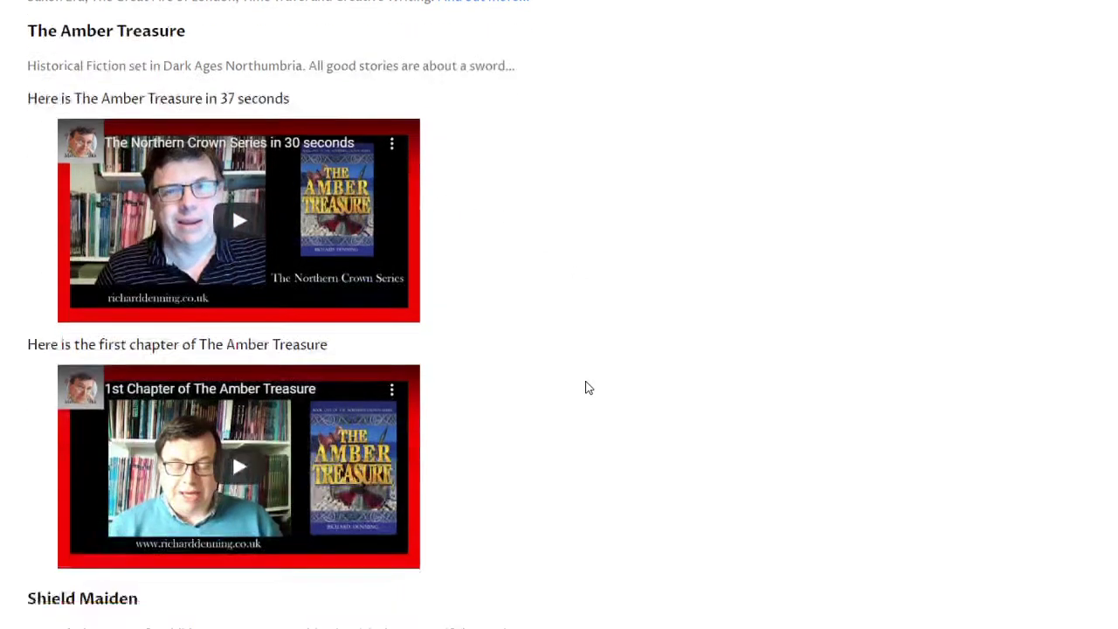
scroll(587, 387, down, 3)
scroll(518, 478, down, 4)
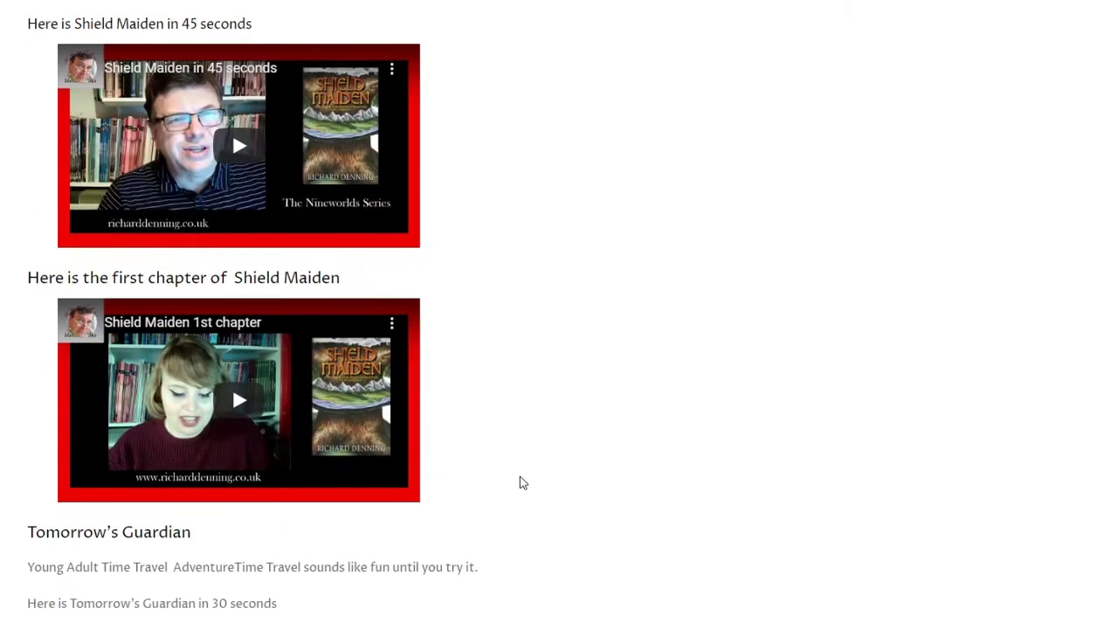
scroll(520, 480, up, 5)
right_click(519, 473)
key(Escape)
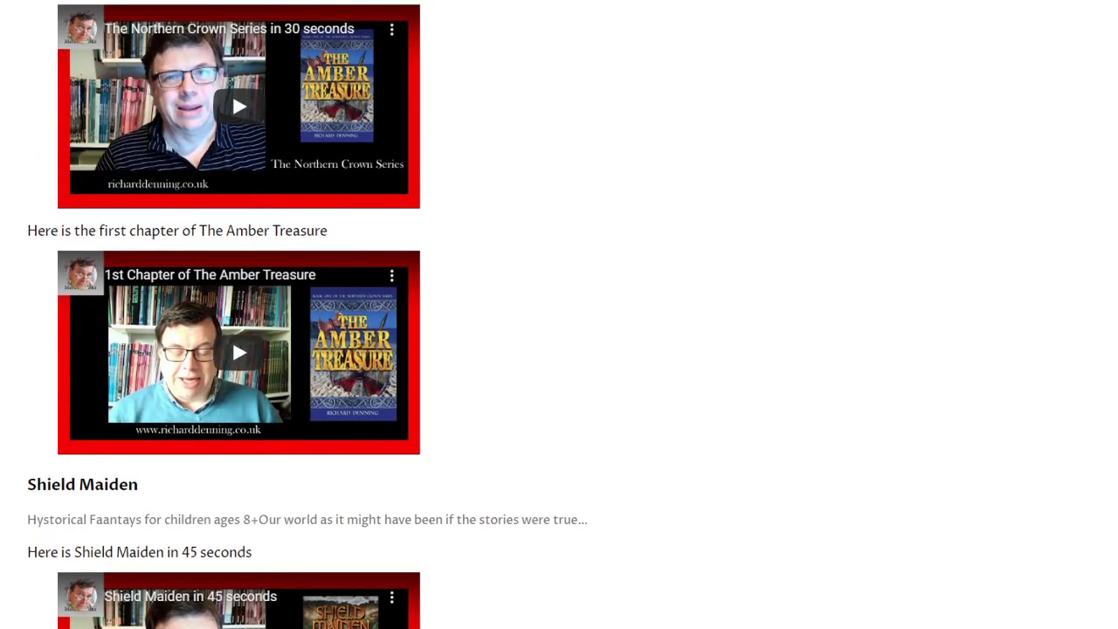
scroll(119, 277, down, 10)
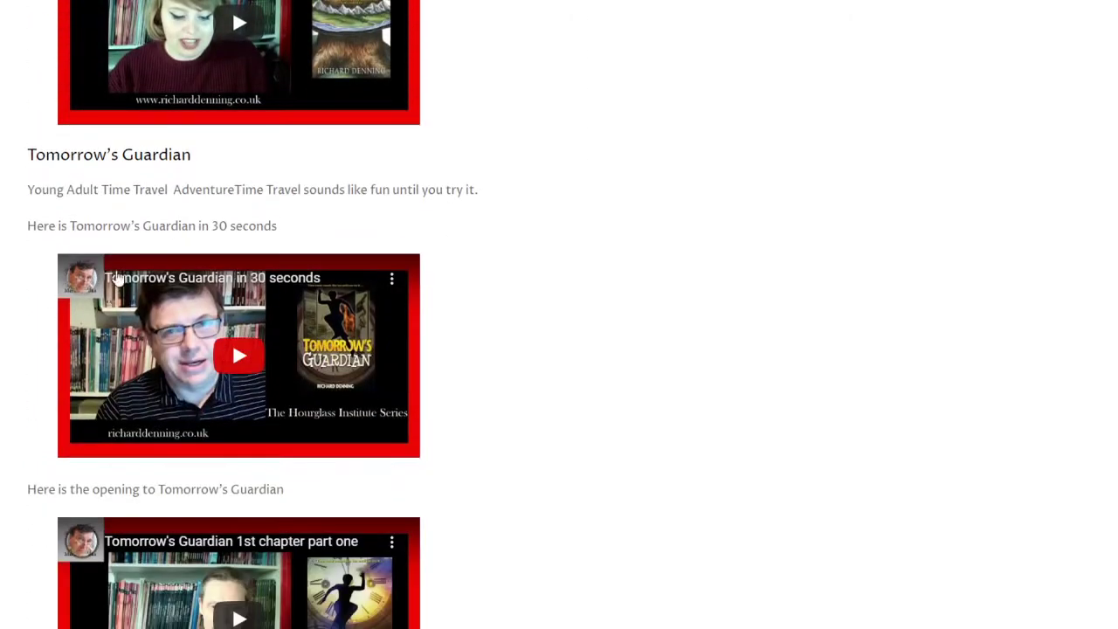
scroll(5, 461, down, 2)
scroll(7, 463, up, 3)
scroll(5, 463, up, 8)
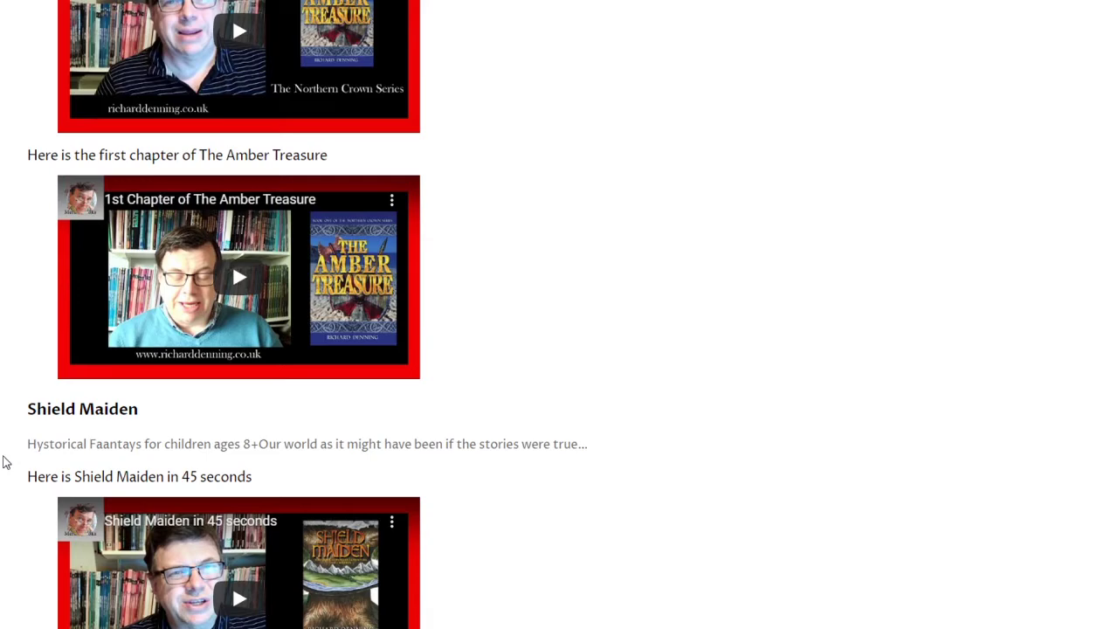
scroll(5, 462, up, 3)
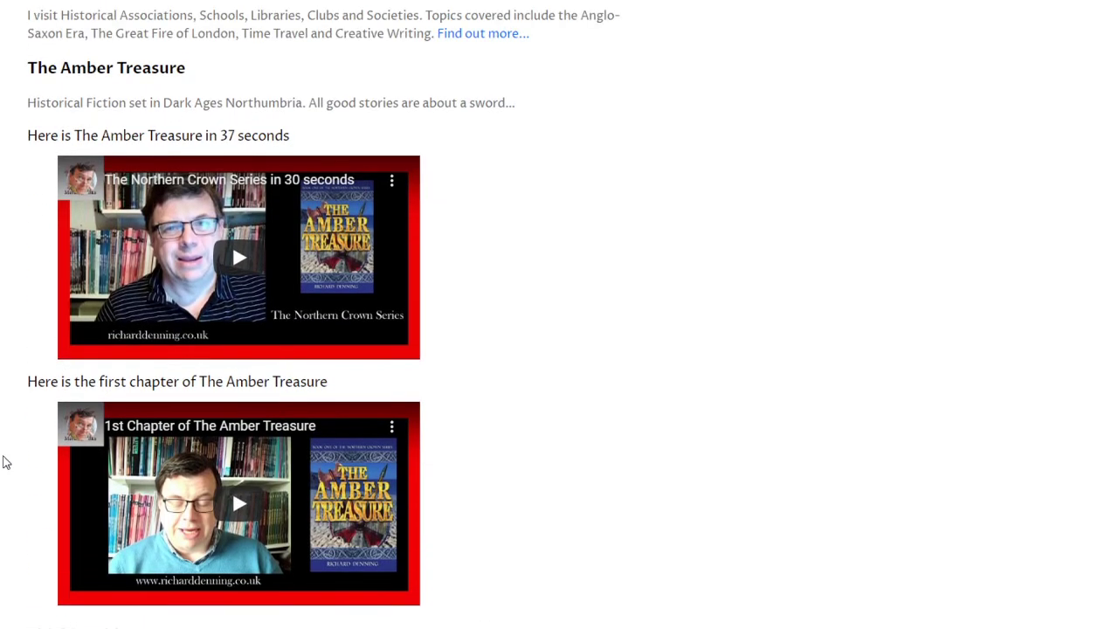
scroll(5, 461, up, 3)
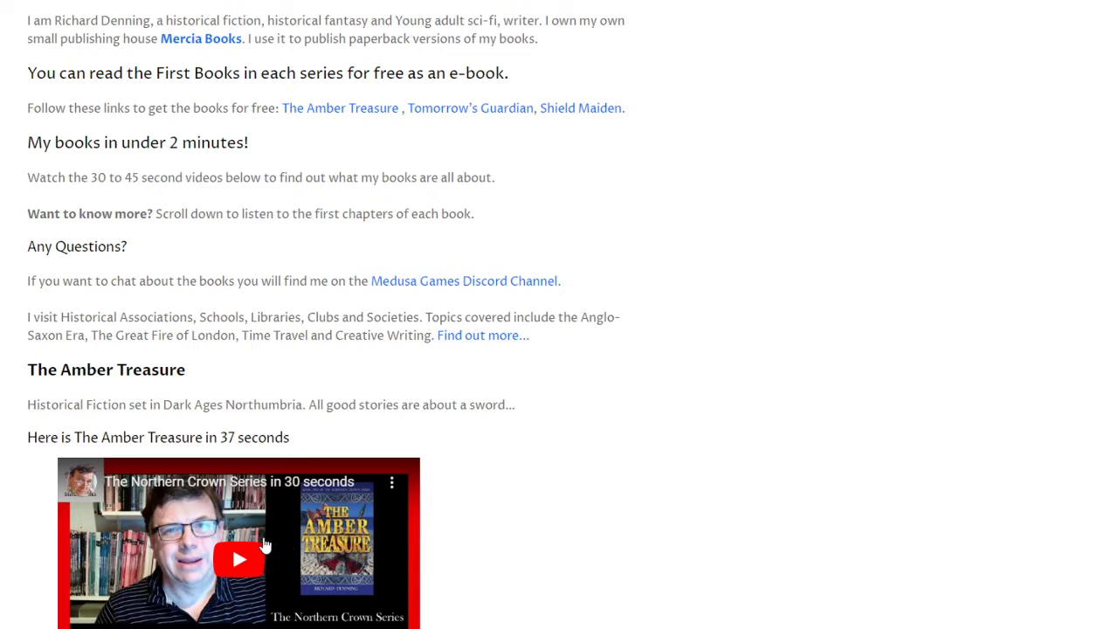
scroll(266, 545, down, 3)
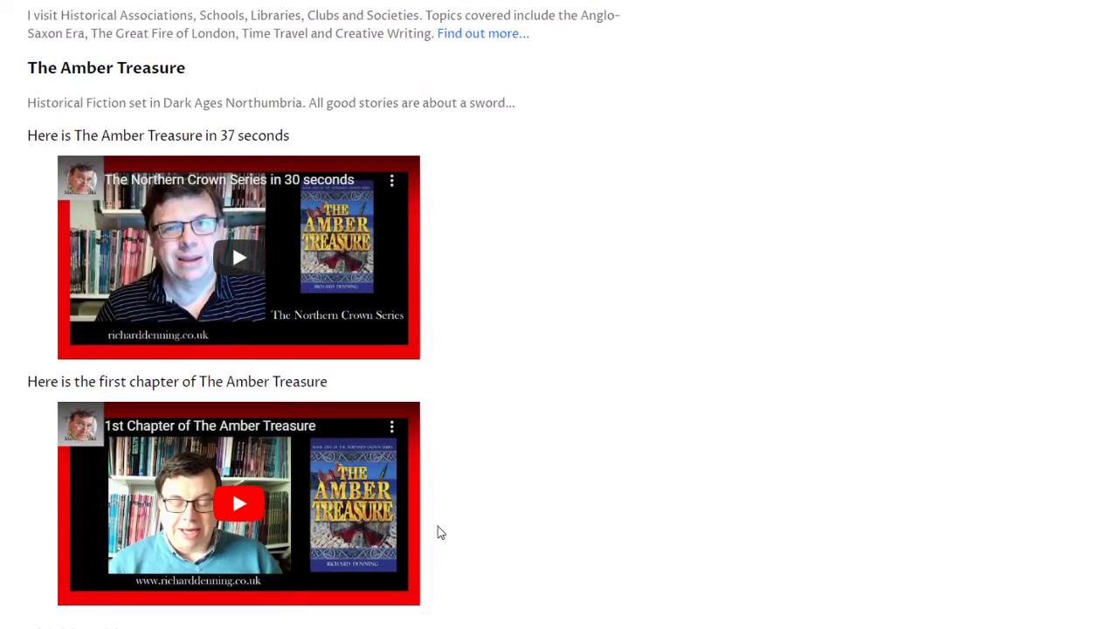
scroll(516, 536, up, 4)
scroll(516, 535, up, 4)
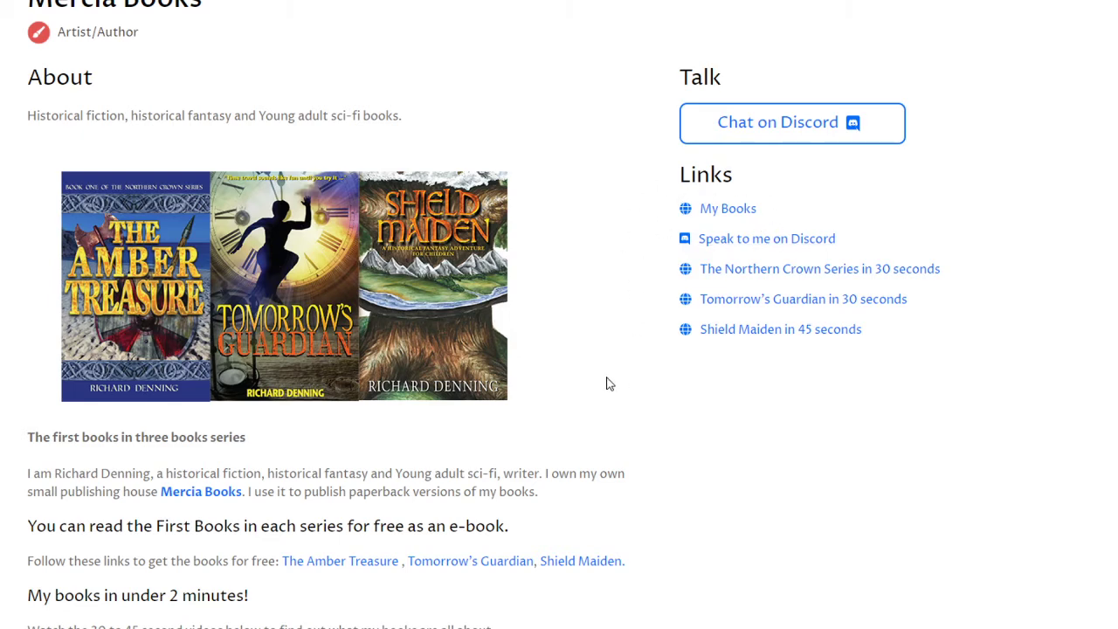
scroll(606, 382, up, 1)
scroll(606, 381, down, 1)
scroll(608, 382, up, 2)
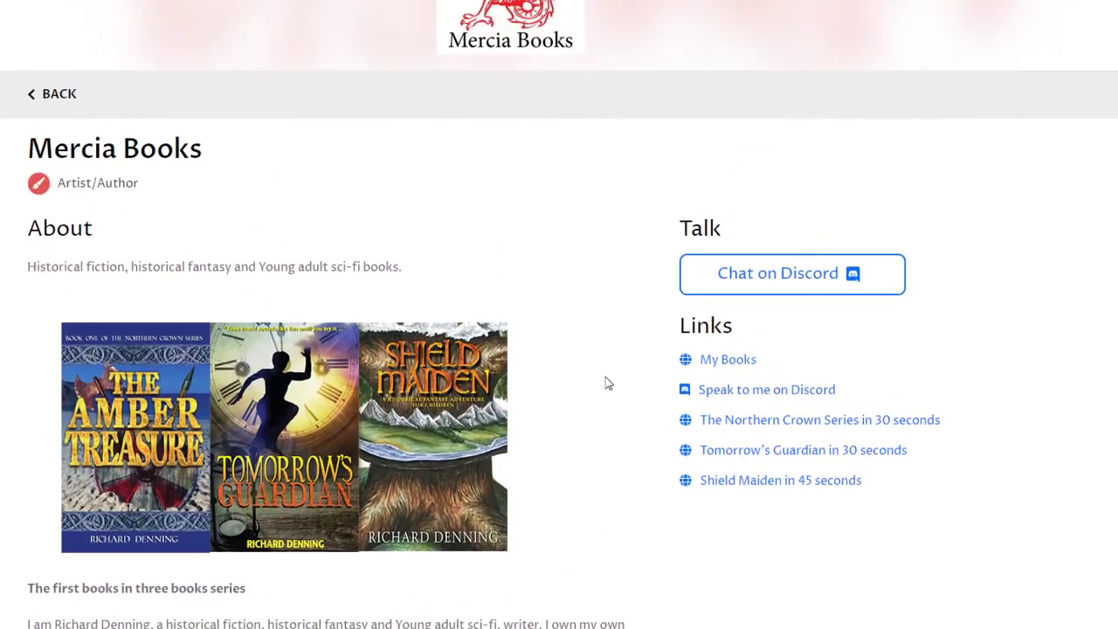
scroll(608, 383, down, 3)
scroll(608, 382, up, 1)
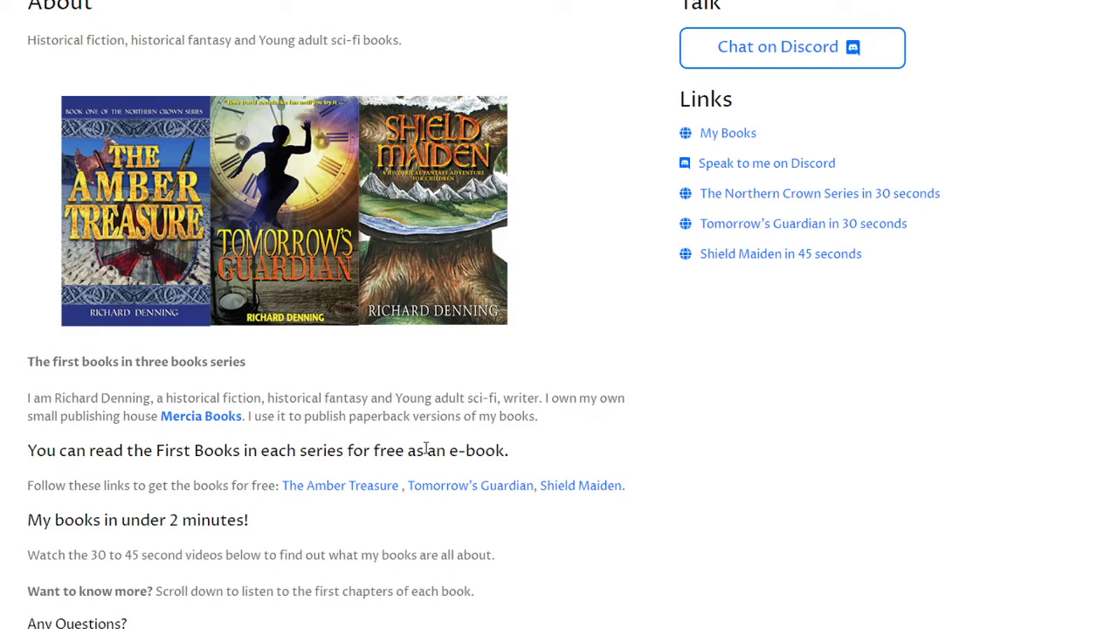
scroll(425, 448, down, 3)
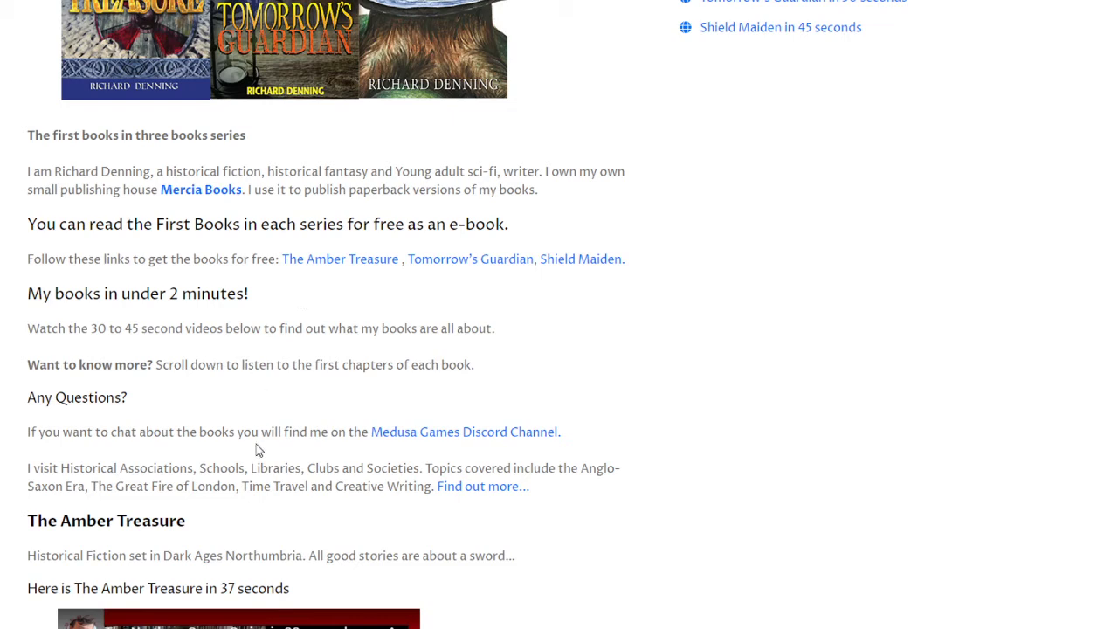
scroll(257, 450, up, 5)
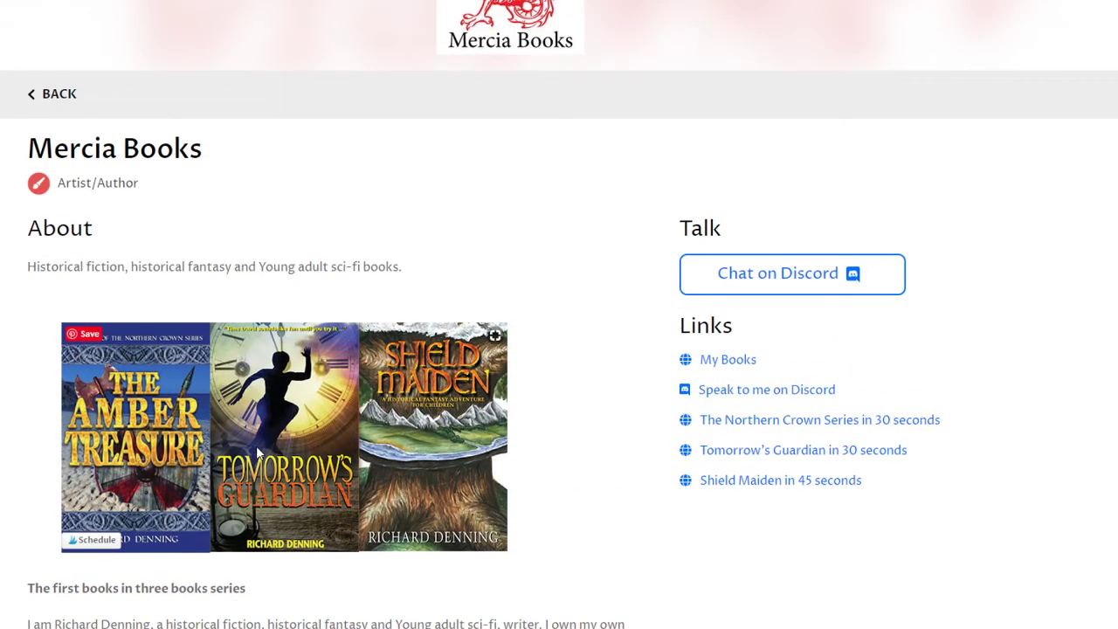
scroll(258, 449, up, 3)
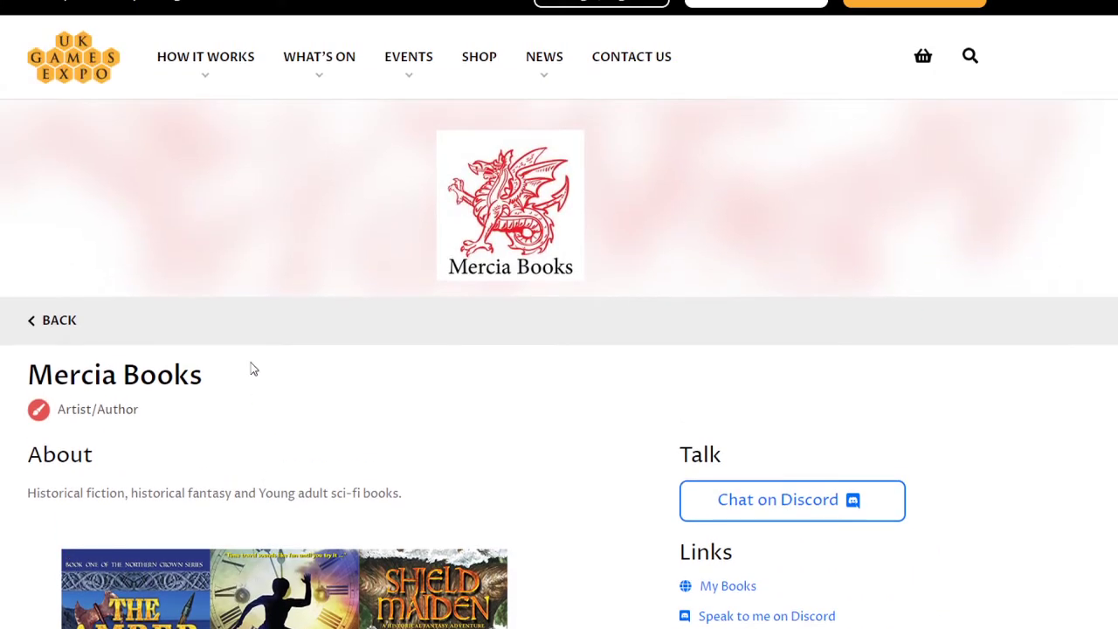
Step: Leave the stand preview and list Mercia Books' stands from the exhibitor dashboard
click(69, 325)
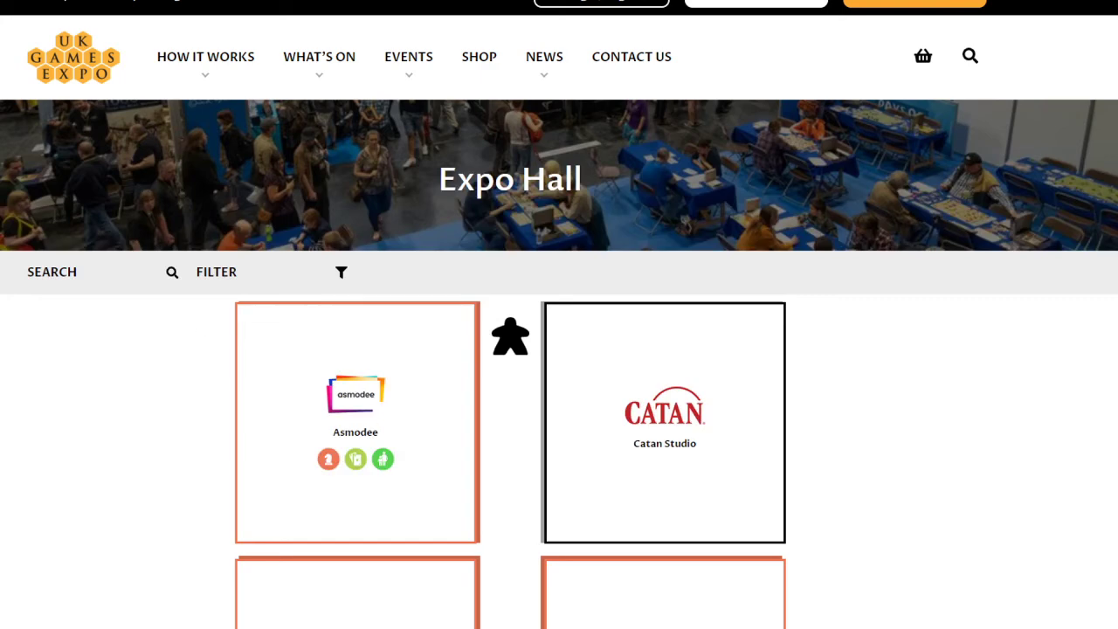
click(602, 3)
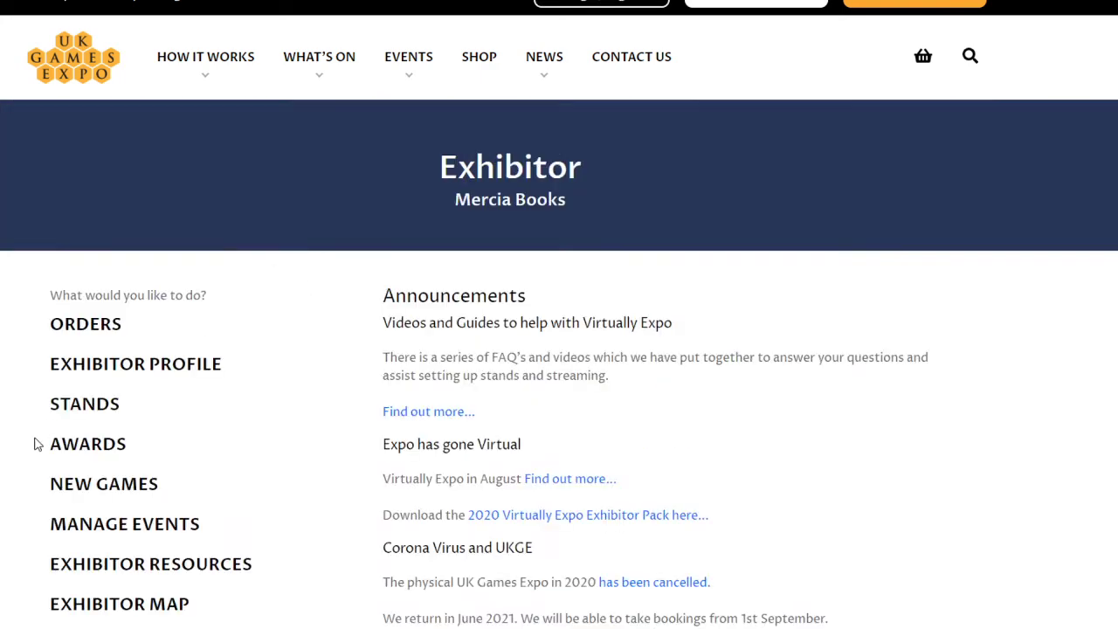
click(100, 403)
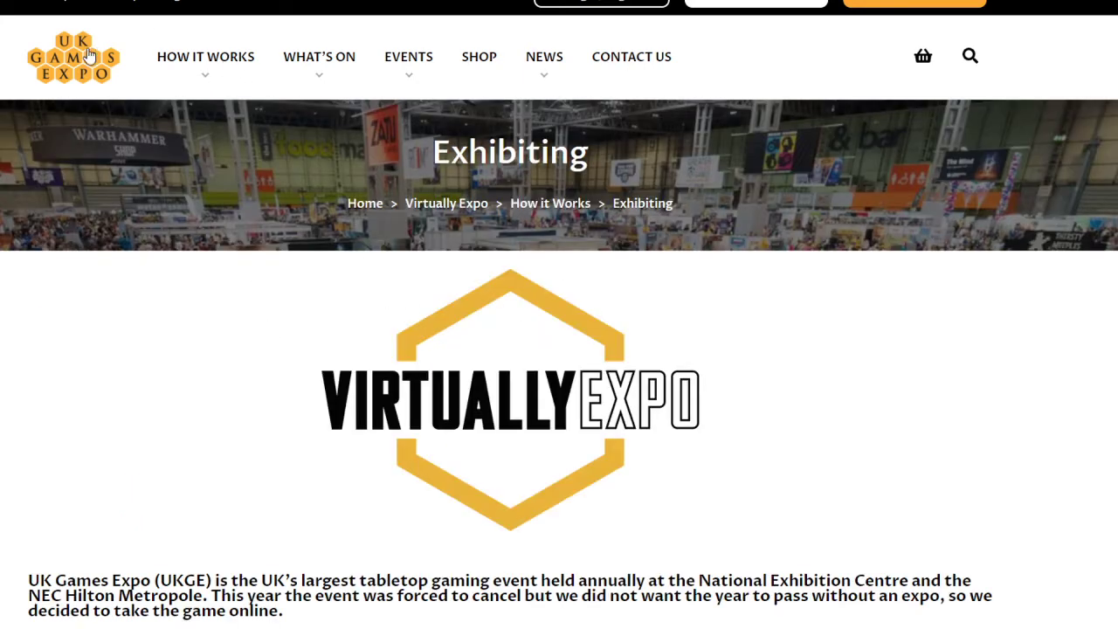
mouse_move(192, 67)
scroll(317, 439, down, 6)
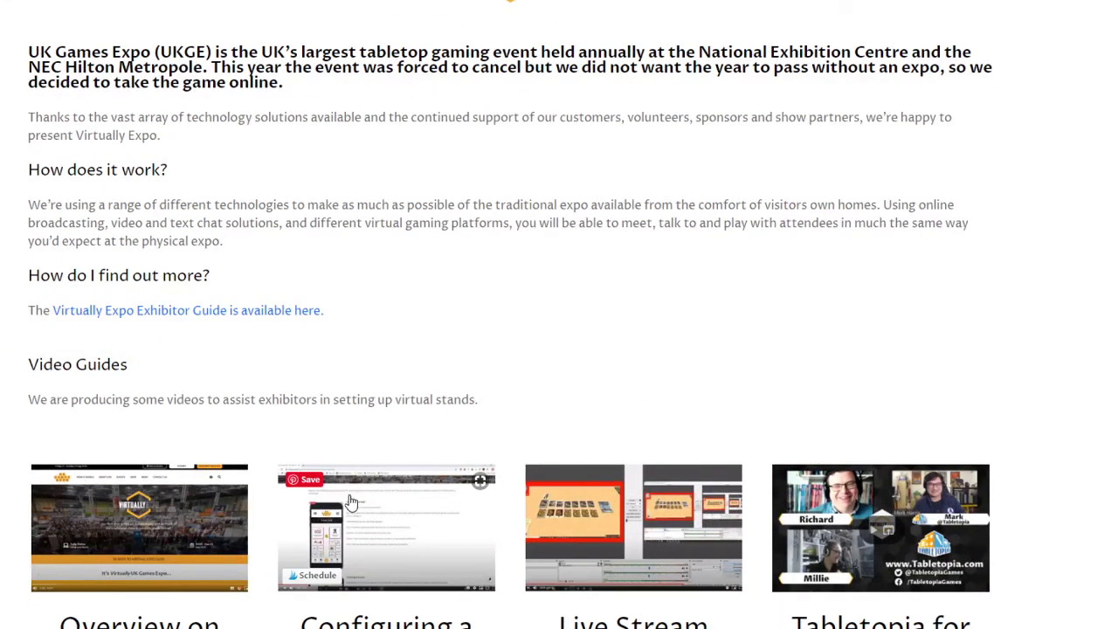
scroll(352, 502, down, 2)
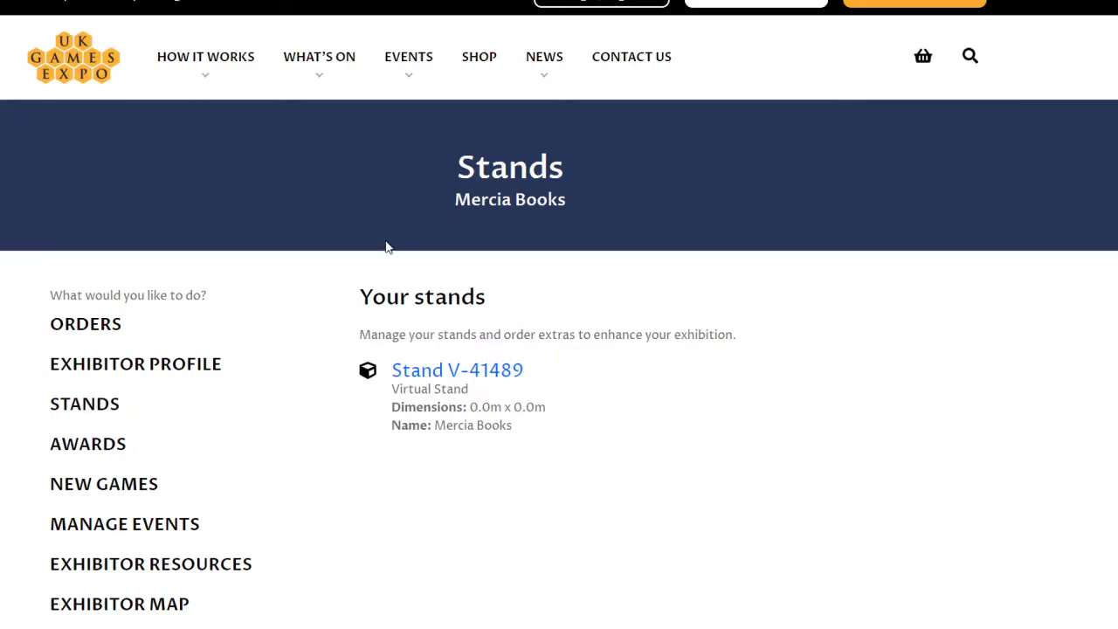
Step: Open Stand V-41489's details form and scroll to its logo and description fields
click(419, 375)
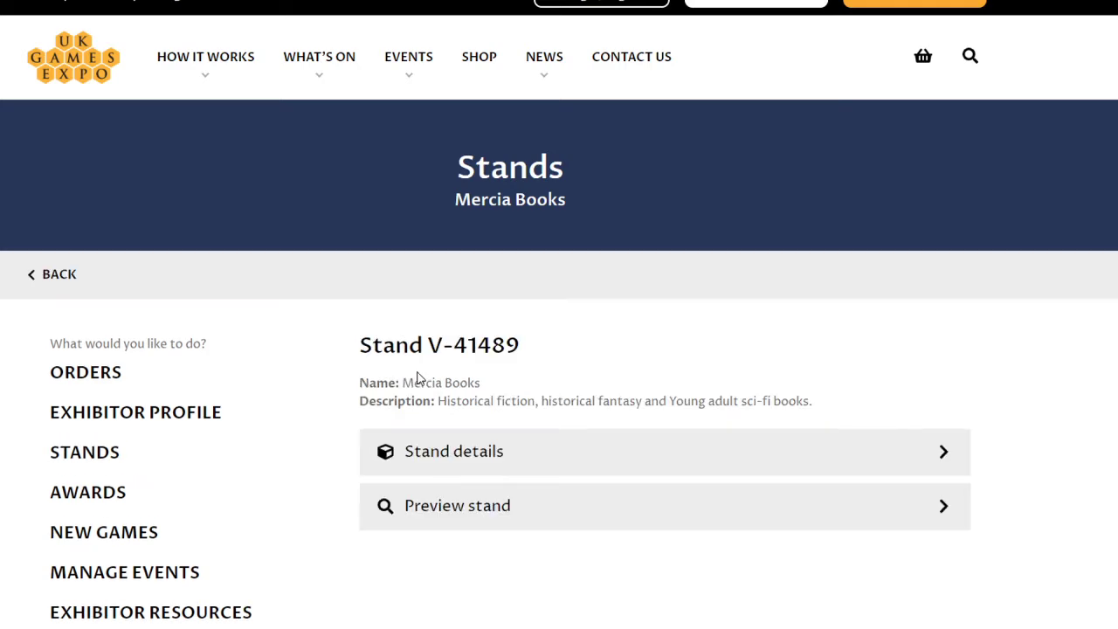
click(462, 463)
scroll(471, 454, down, 5)
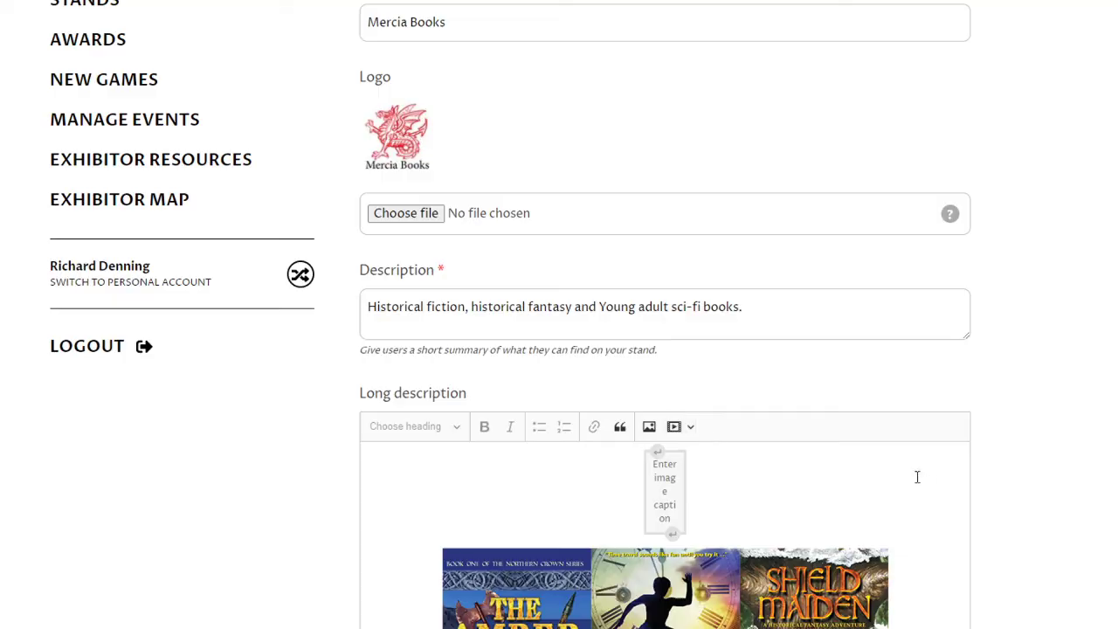
Step: Add an empty paragraph after the intro paragraph of the long description
scroll(916, 474, down, 4)
click(657, 442)
scroll(652, 445, up, 3)
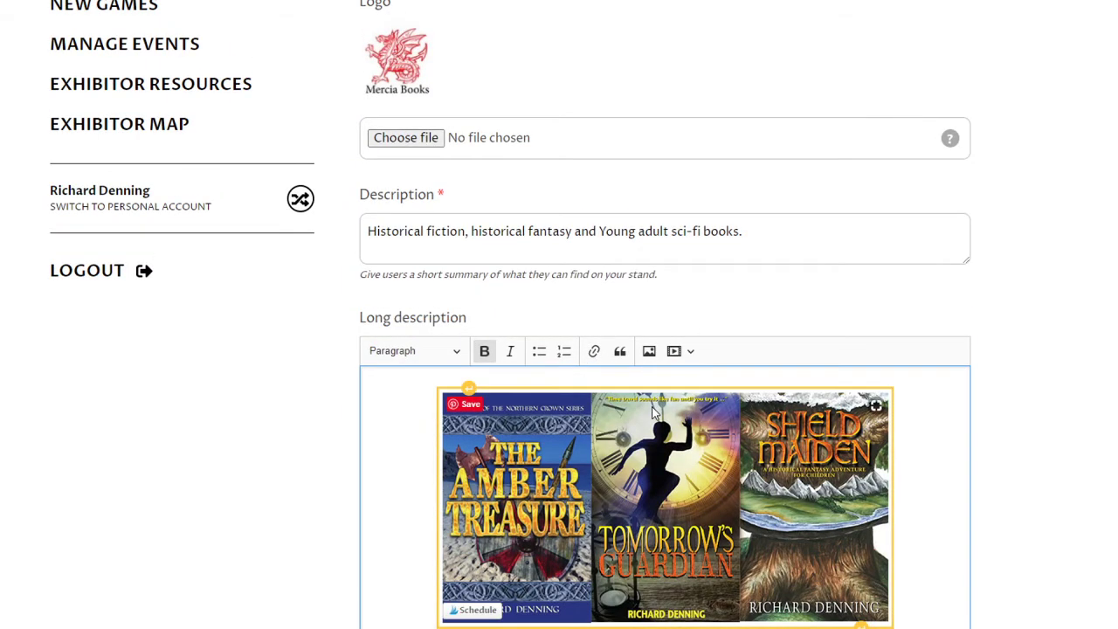
scroll(653, 410, down, 3)
click(592, 353)
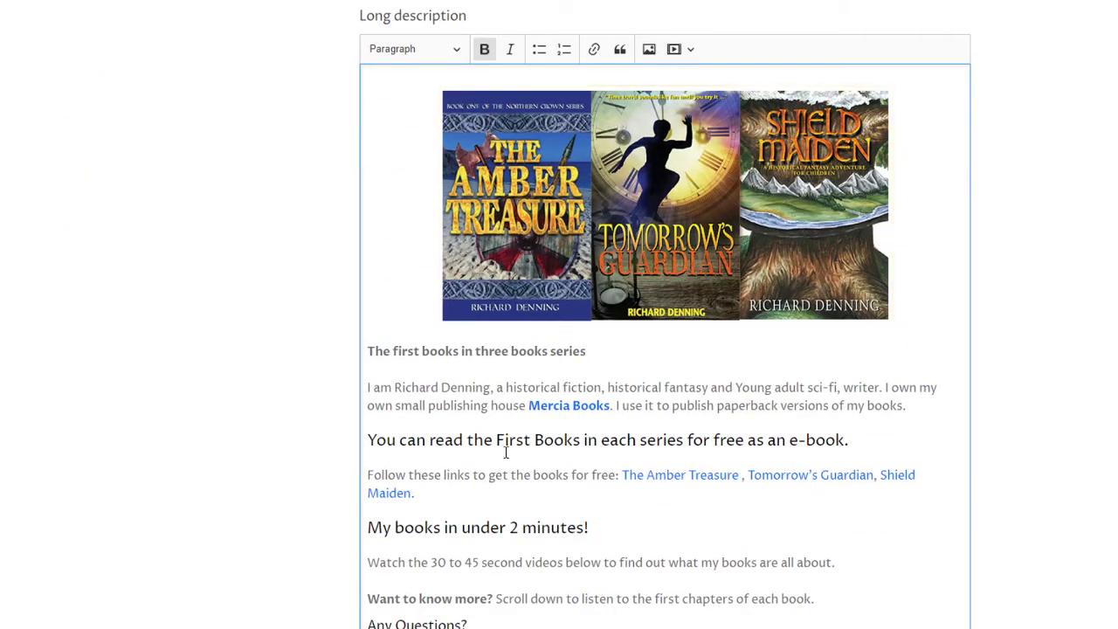
click(934, 405)
key(Return)
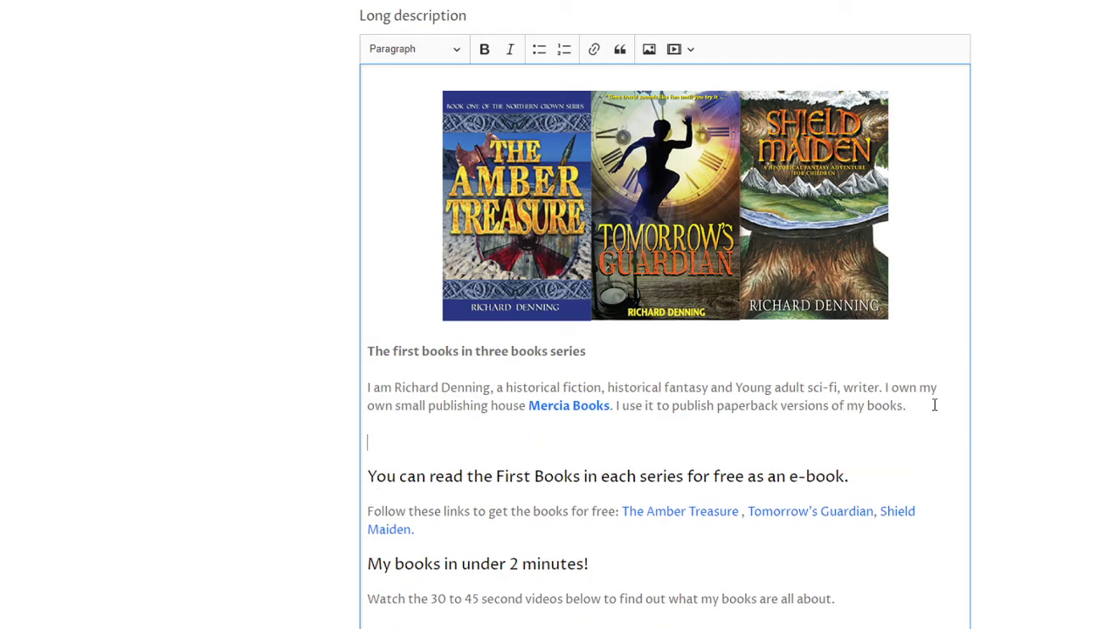
Step: Try an image insert, remove its empty placeholder, and bring up the media URL prompt
click(649, 49)
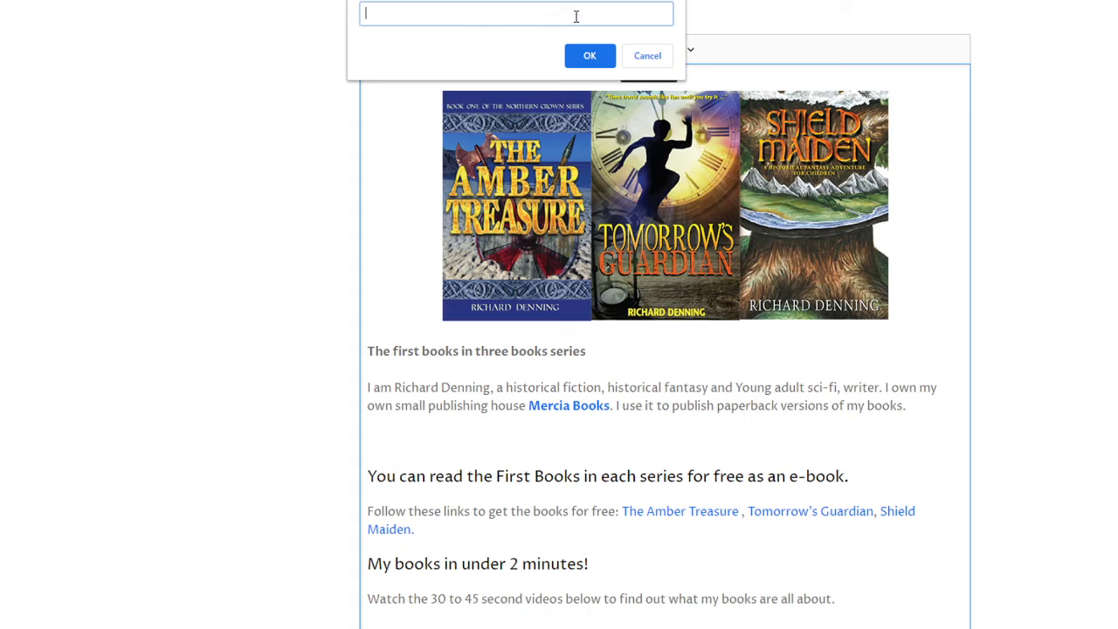
click(647, 55)
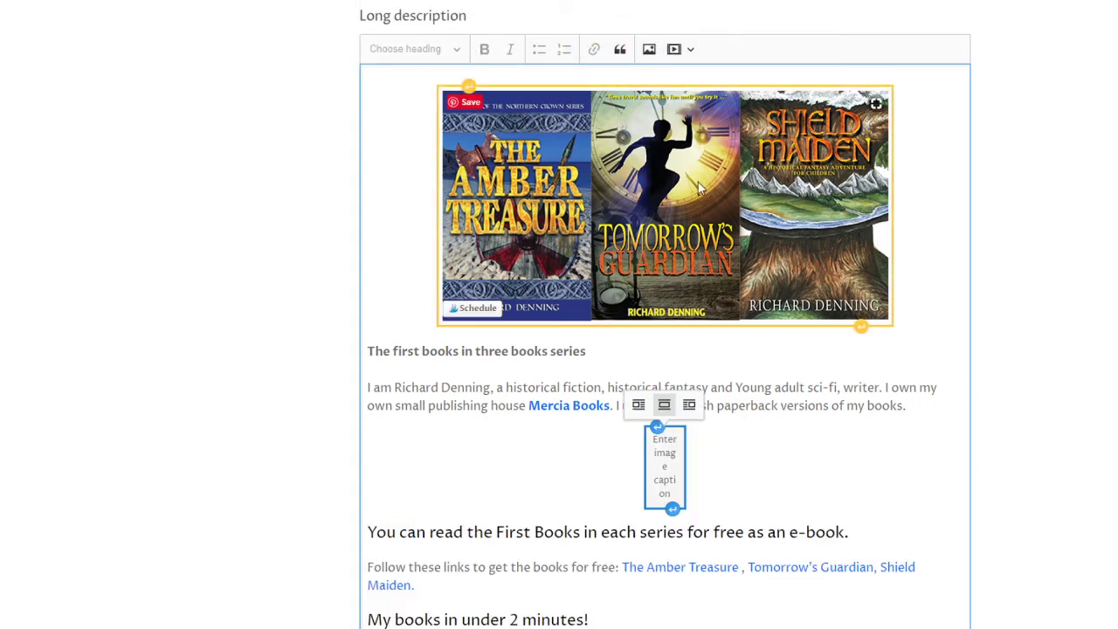
key(BackSpace)
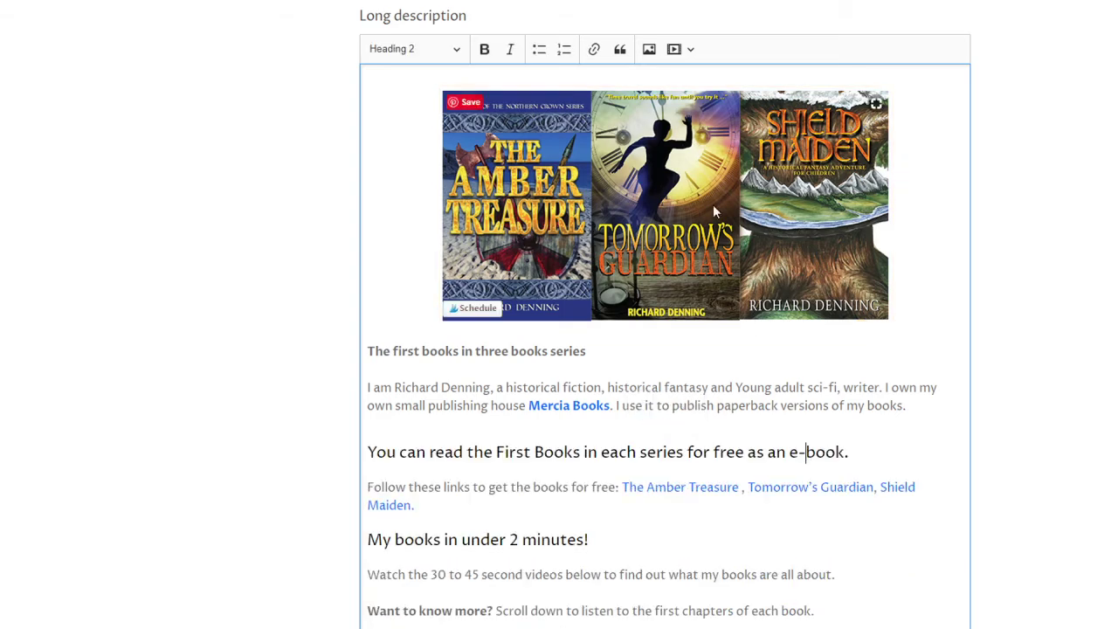
click(678, 51)
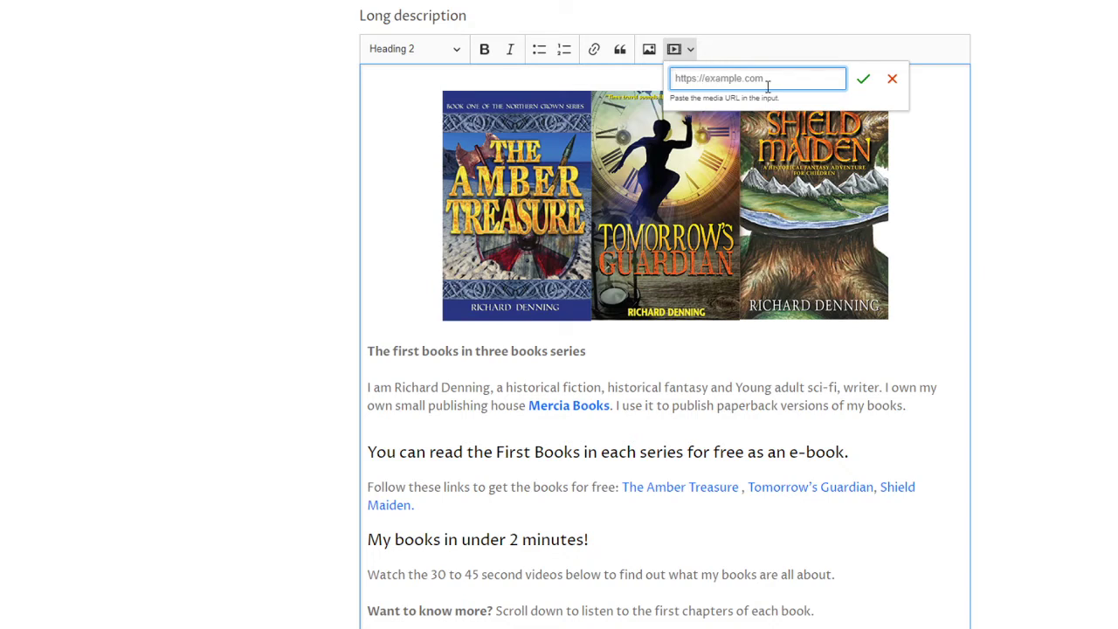
Step: Check the link behind The Amber Treasure in the long description, then dismiss its popup
click(686, 486)
scroll(922, 541, down, 1)
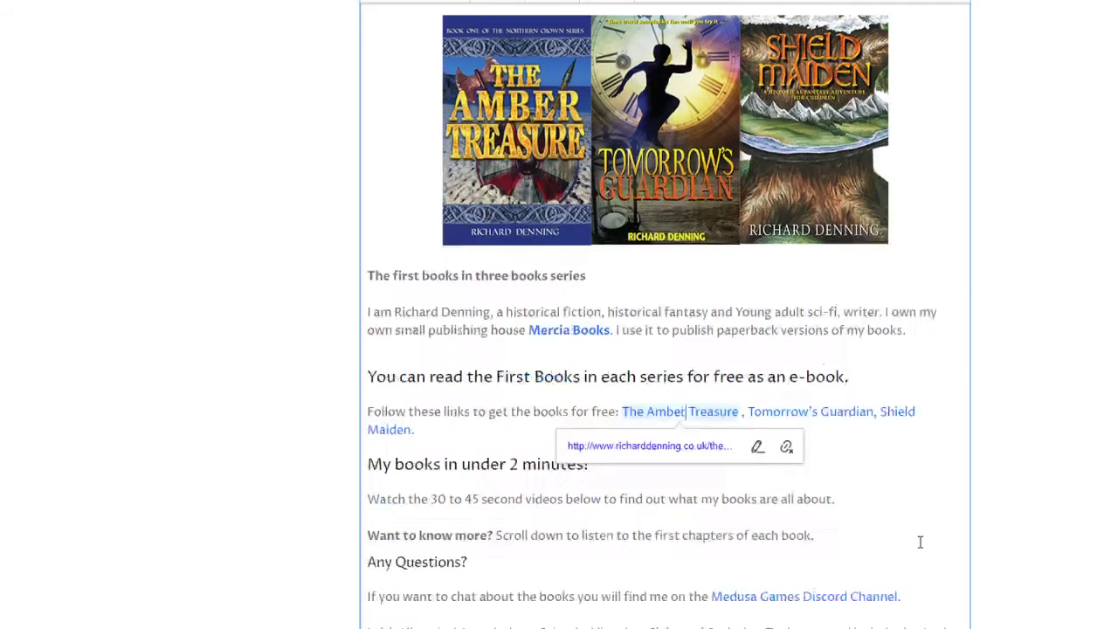
scroll(920, 542, down, 5)
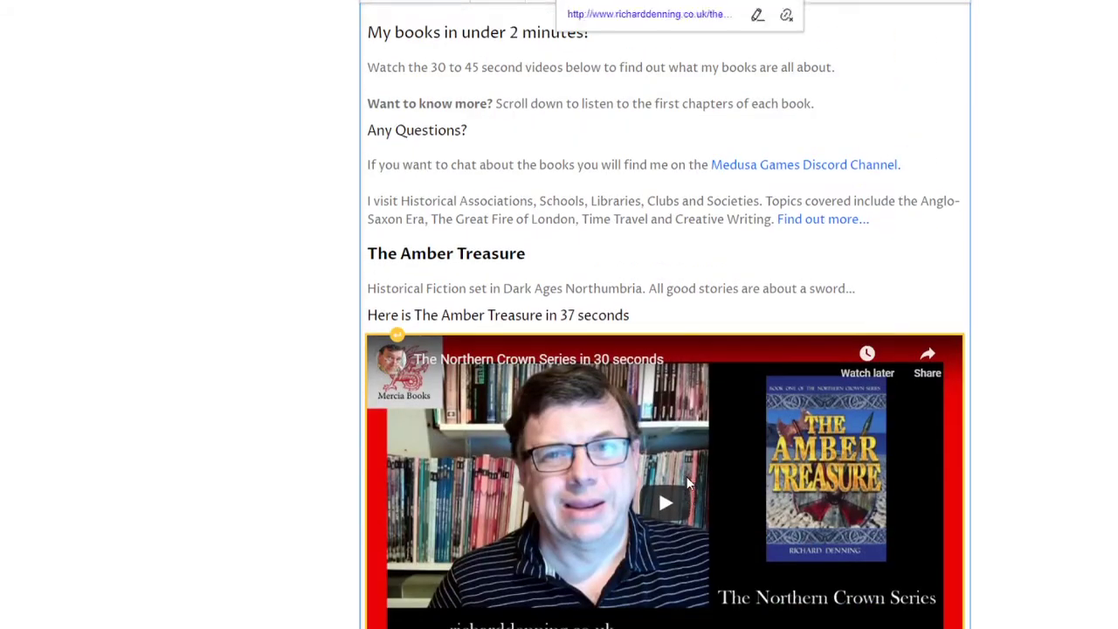
scroll(686, 476, up, 8)
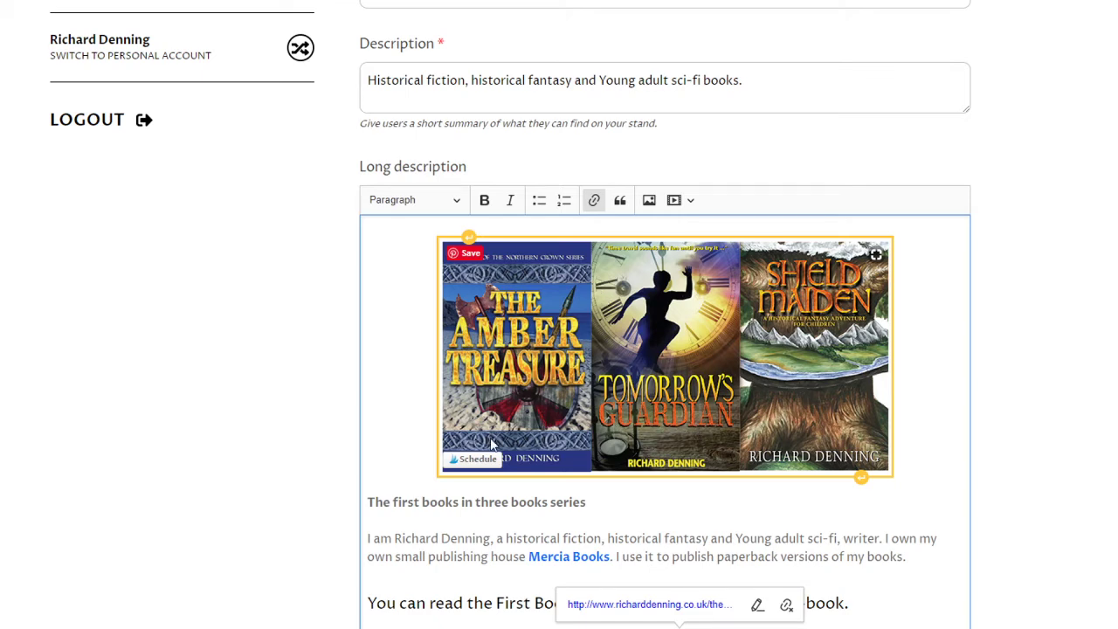
scroll(739, 502, down, 5)
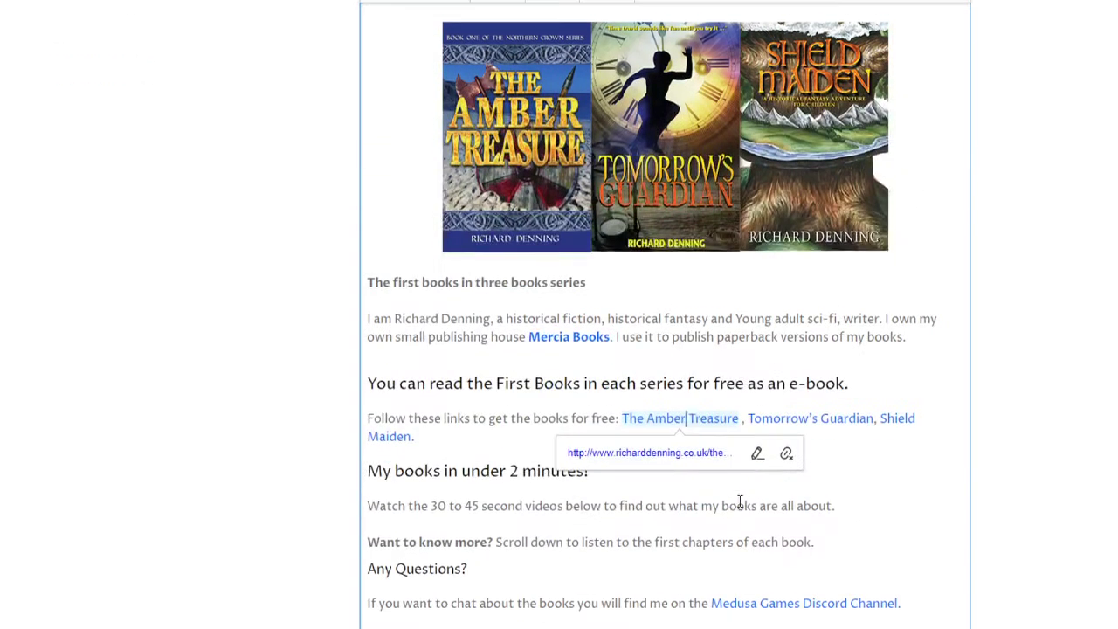
scroll(738, 501, down, 7)
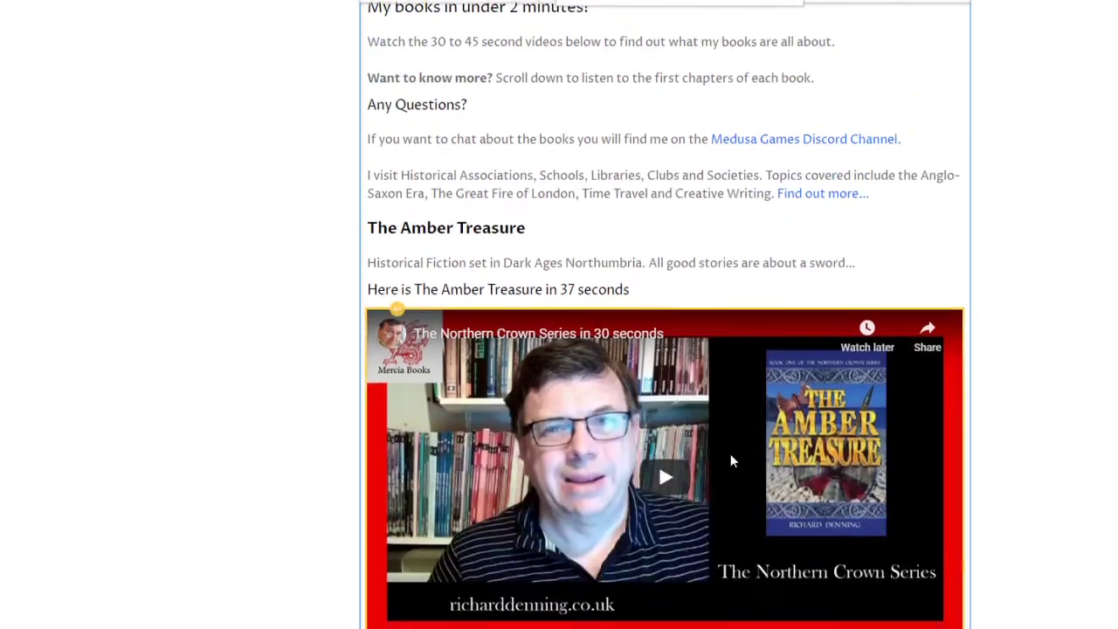
scroll(732, 461, down, 4)
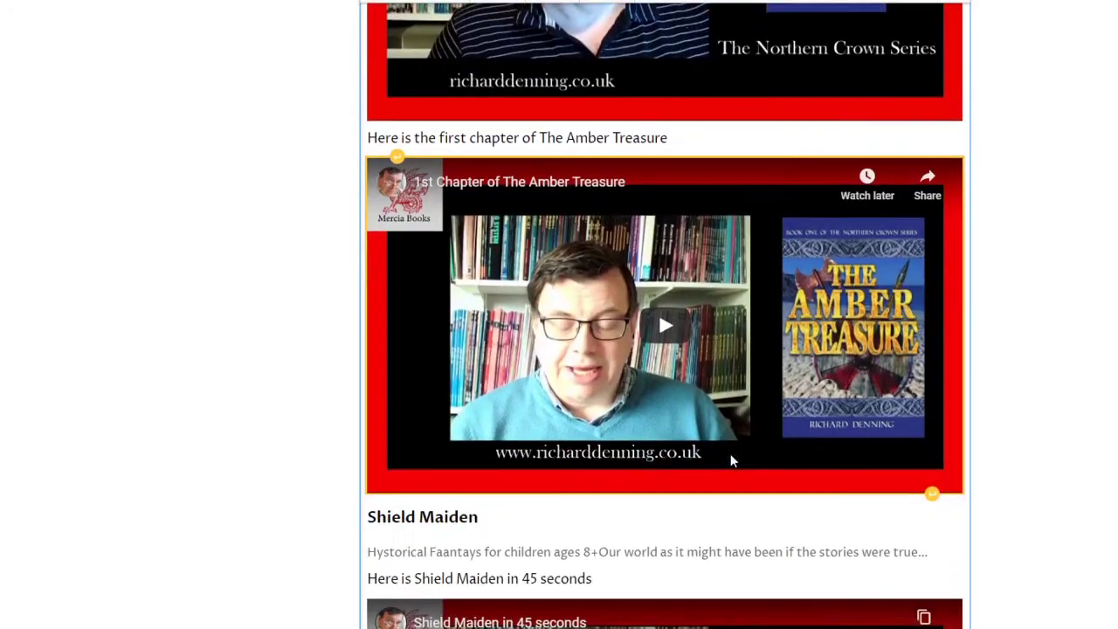
scroll(731, 455, up, 9)
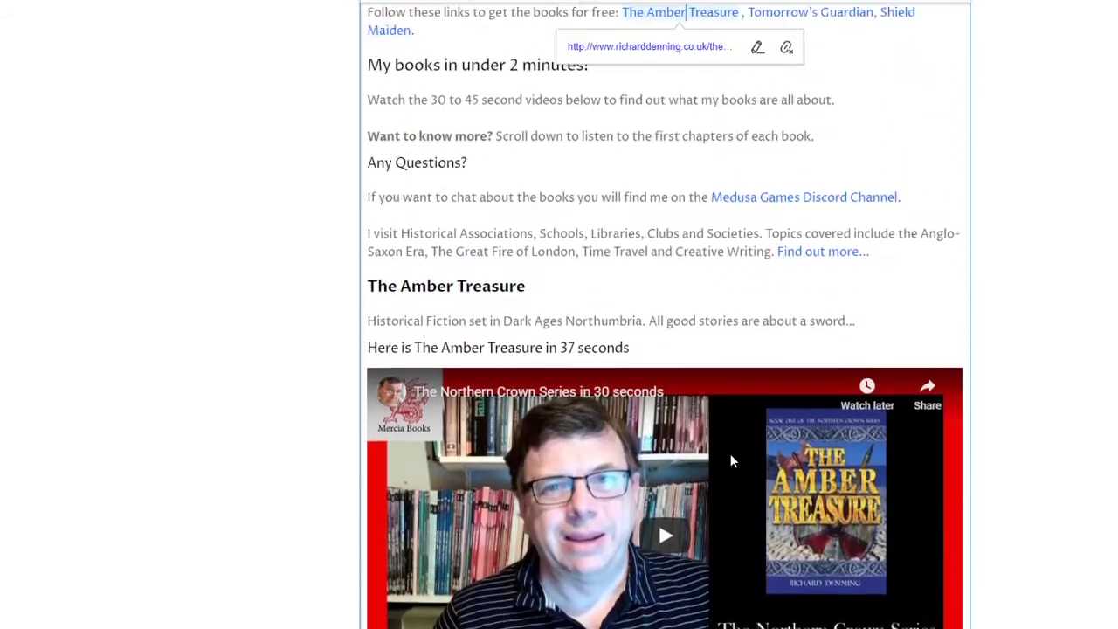
scroll(731, 452, up, 4)
click(899, 467)
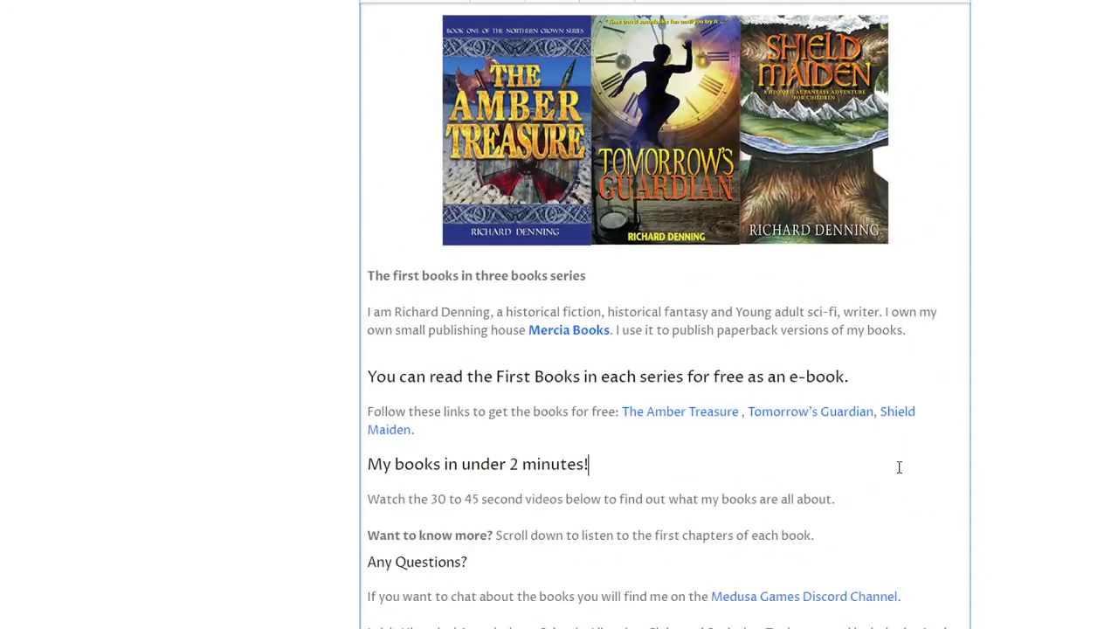
Step: Review the rest of the long description content
scroll(888, 468, up, 4)
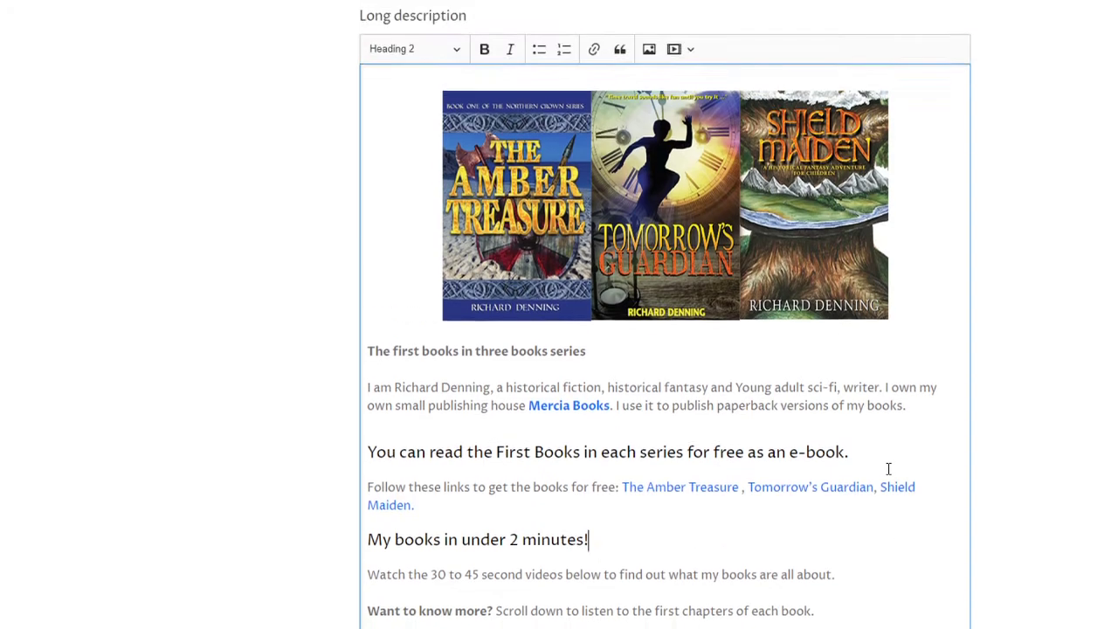
scroll(886, 471, down, 4)
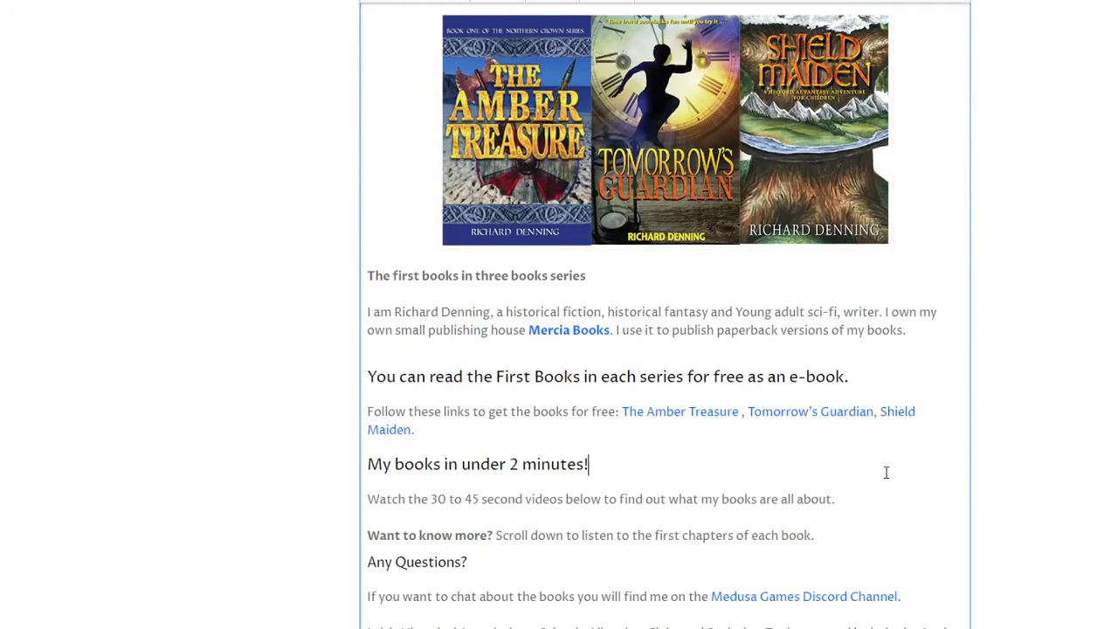
scroll(885, 473, down, 3)
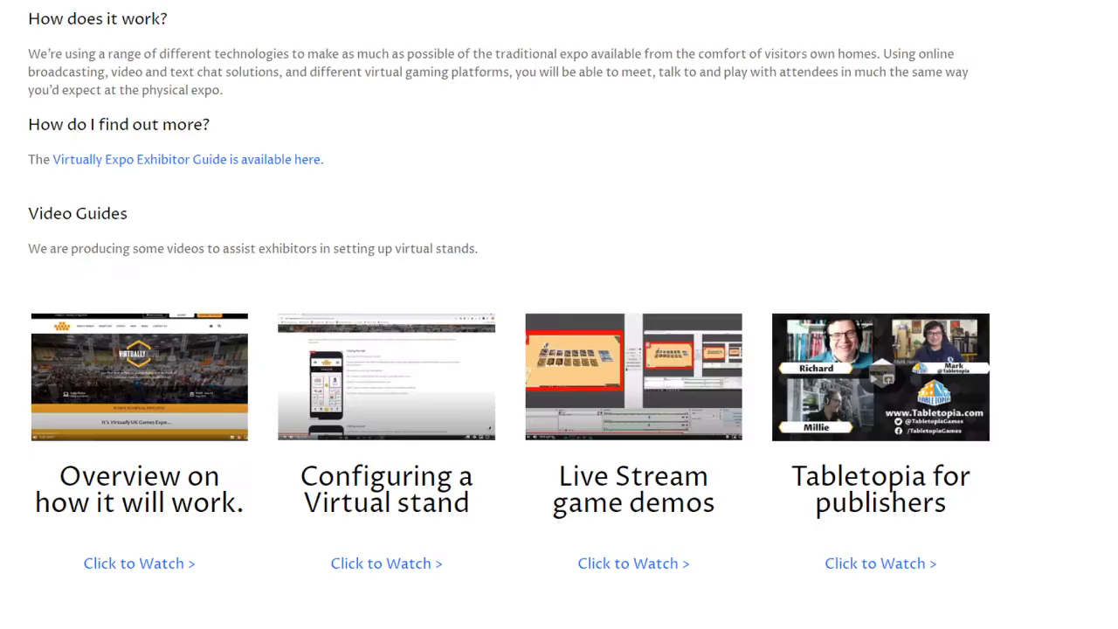
scroll(524, 94, up, 6)
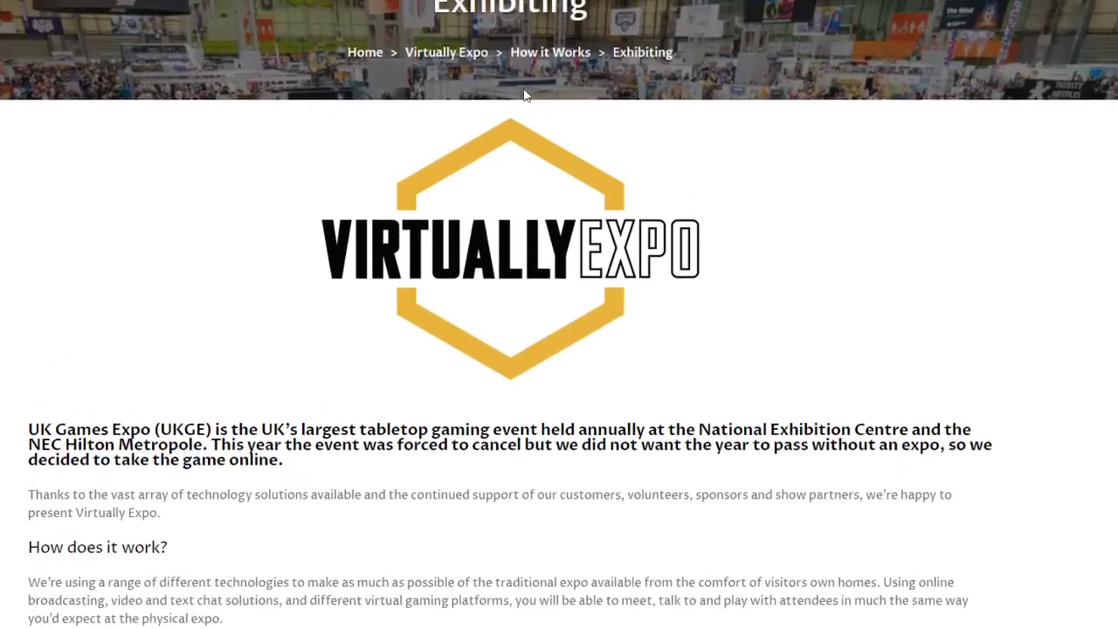
scroll(524, 94, up, 2)
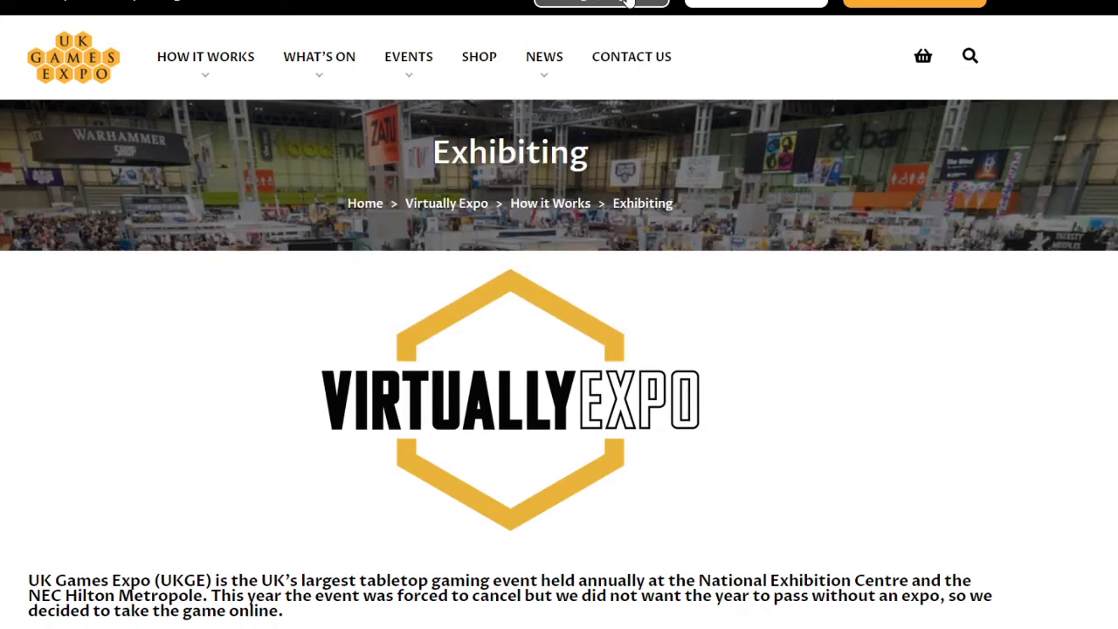
Step: Open the visitor preview of Stand V-41489 from the exhibitor's Stands list
click(625, 2)
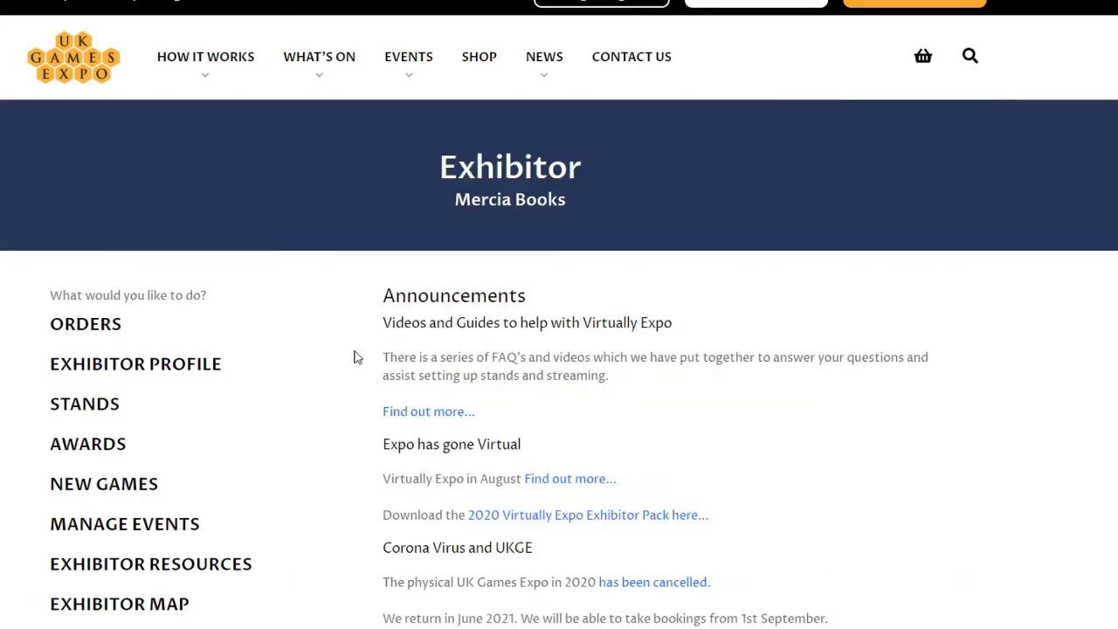
click(72, 411)
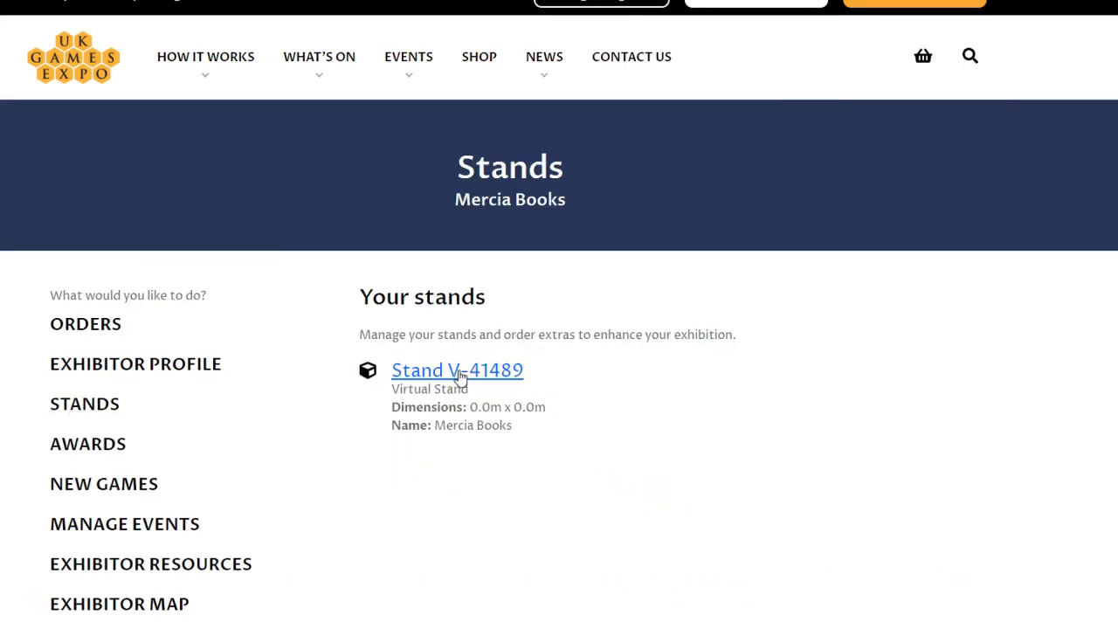
click(465, 373)
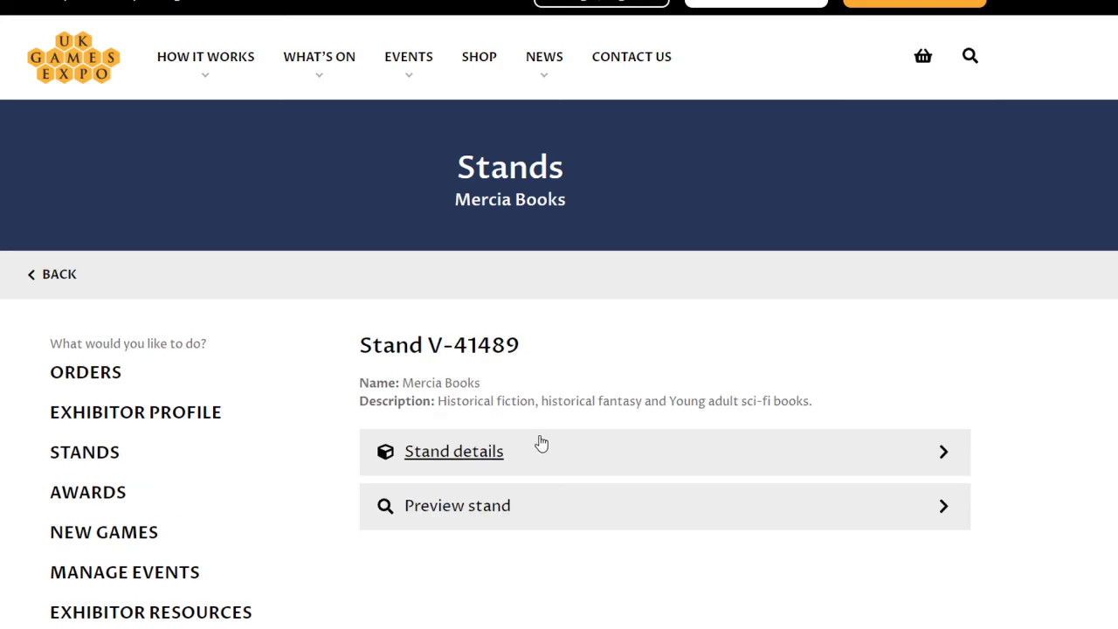
click(446, 514)
scroll(676, 299, down, 3)
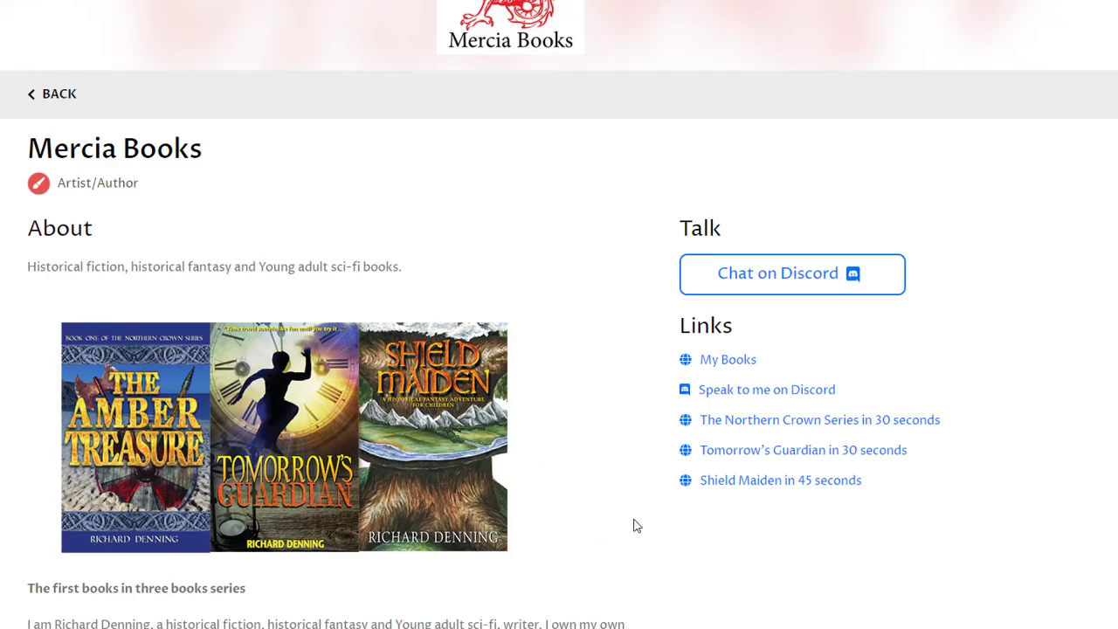
scroll(636, 524, down, 5)
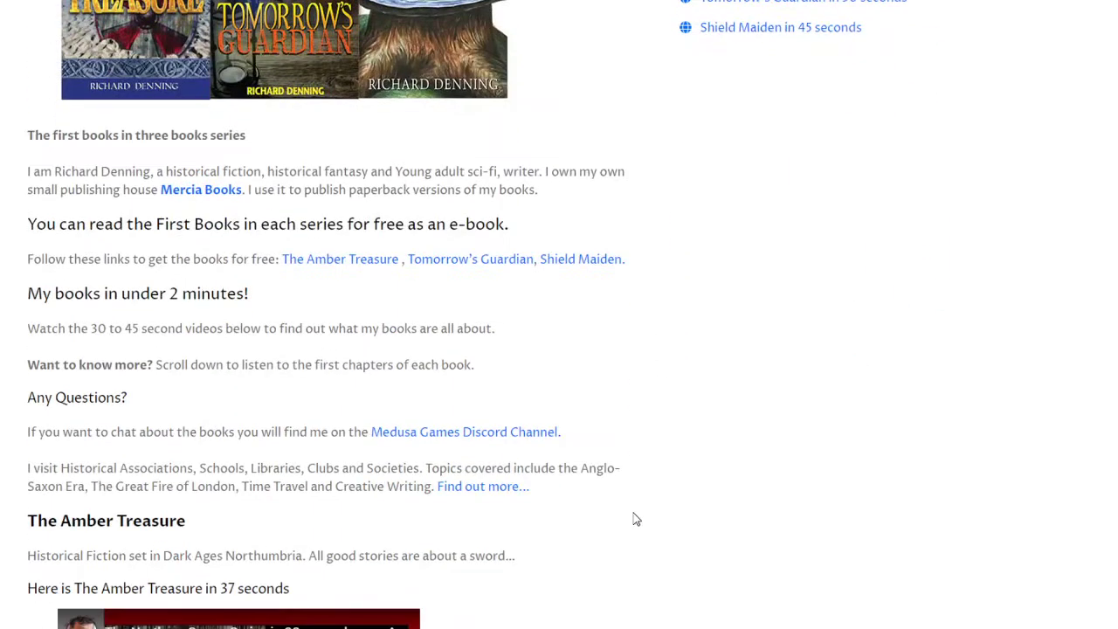
scroll(635, 519, up, 3)
scroll(636, 520, up, 1)
right_click(636, 518)
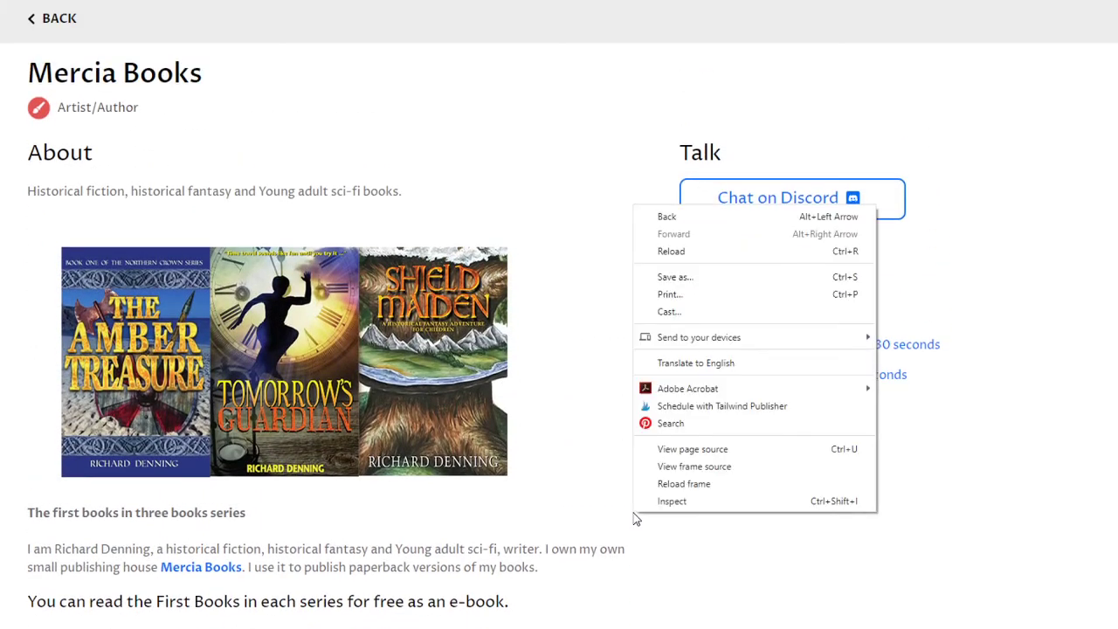
key(Escape)
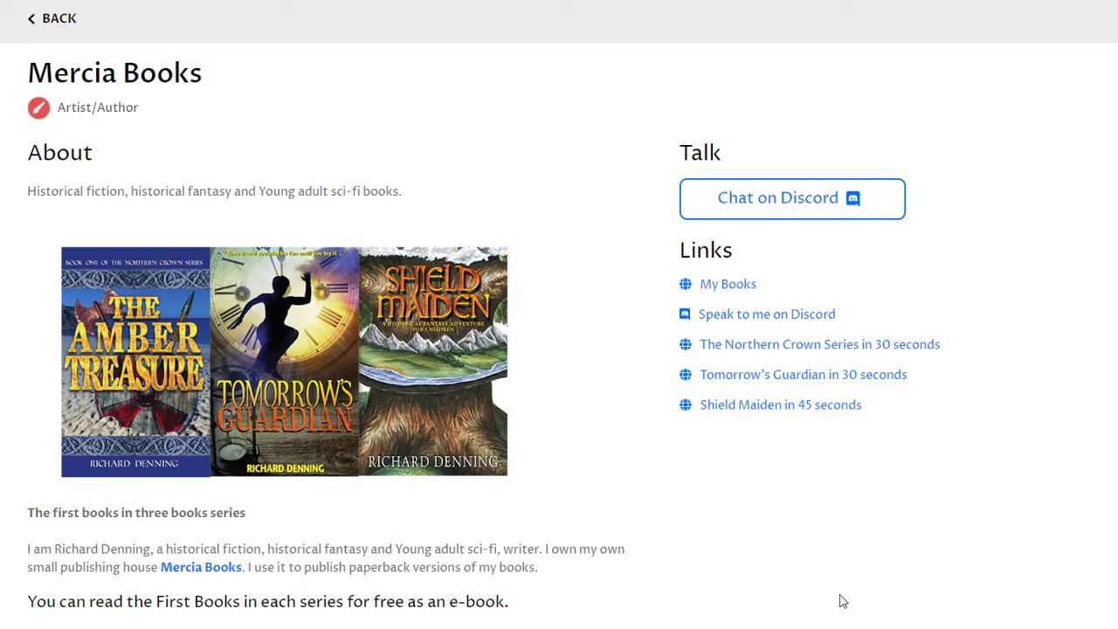
scroll(340, 375, up, 4)
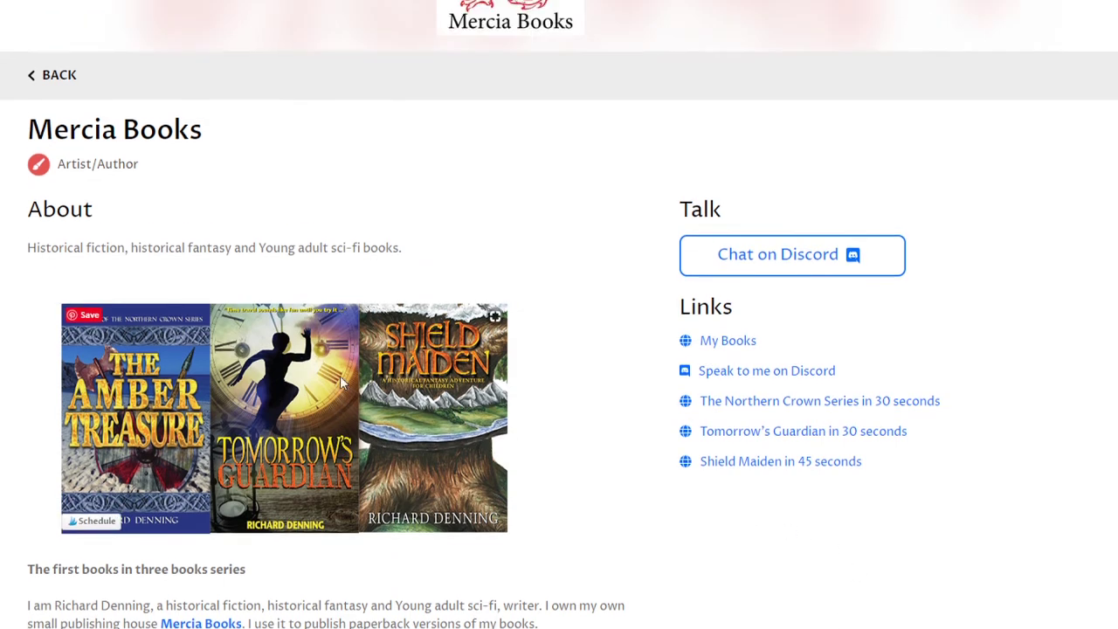
Step: Open Manage Events from the exhibitor dashboard, showing Mercia Books has no events this year
click(611, 2)
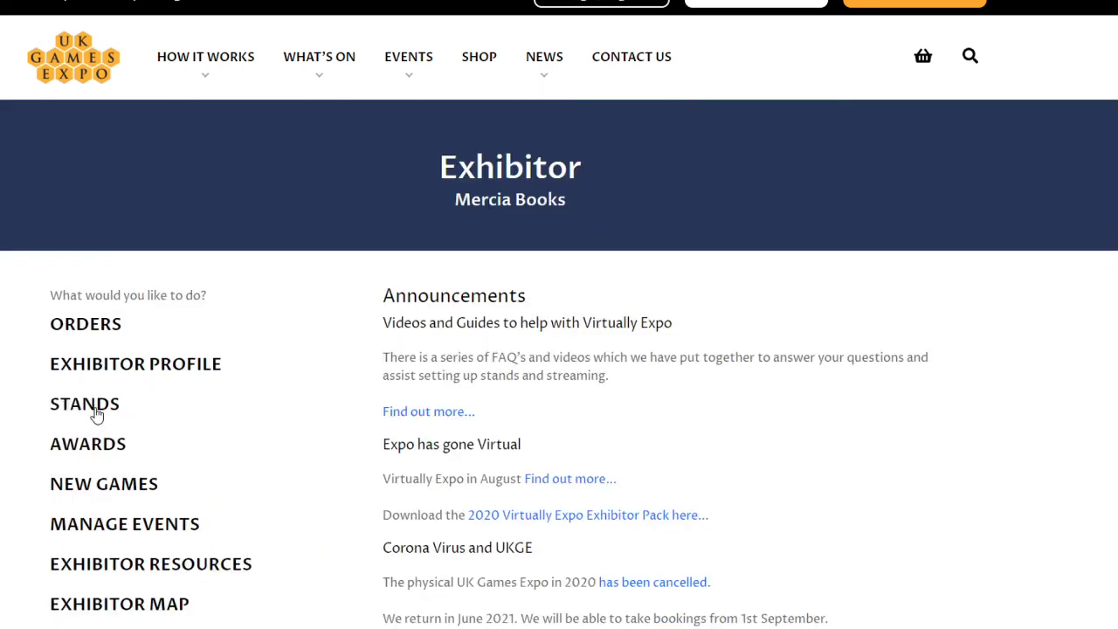
click(96, 413)
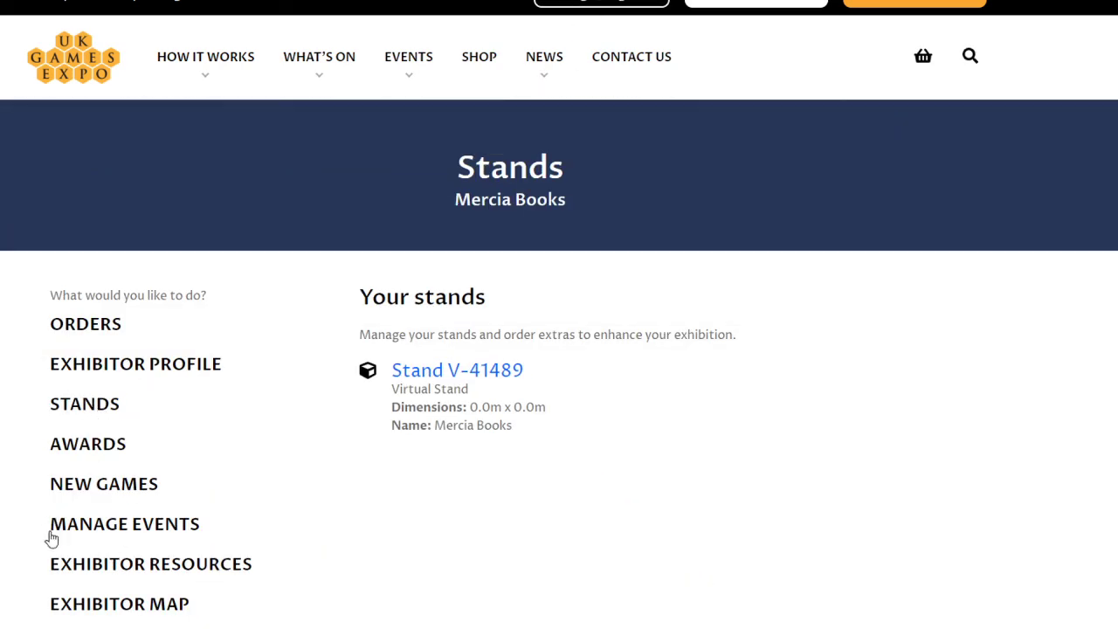
click(127, 524)
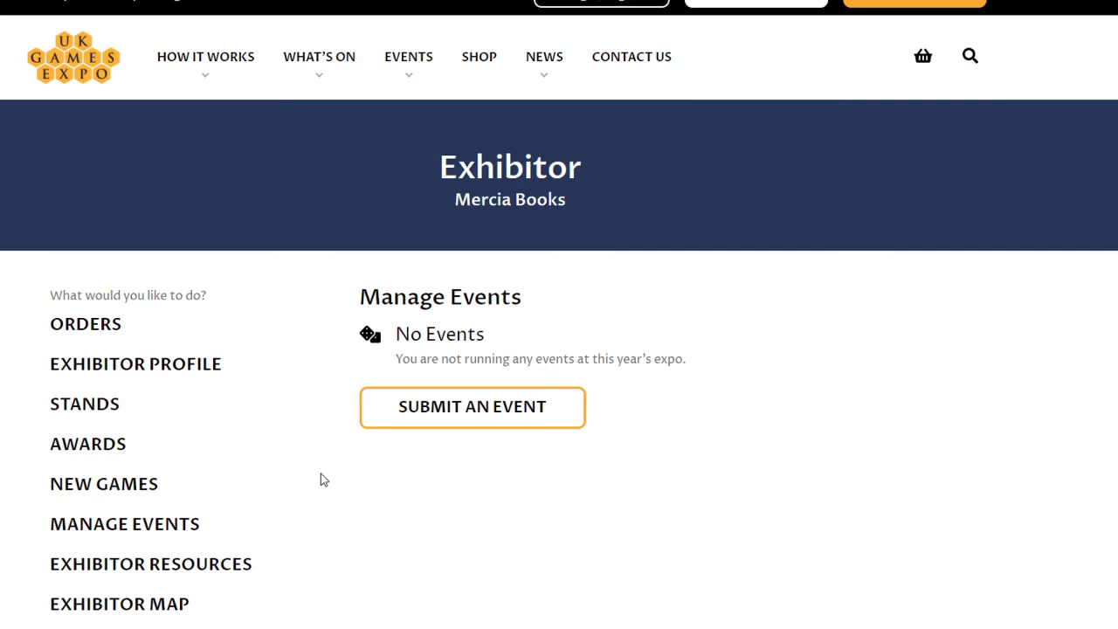
mouse_move(412, 68)
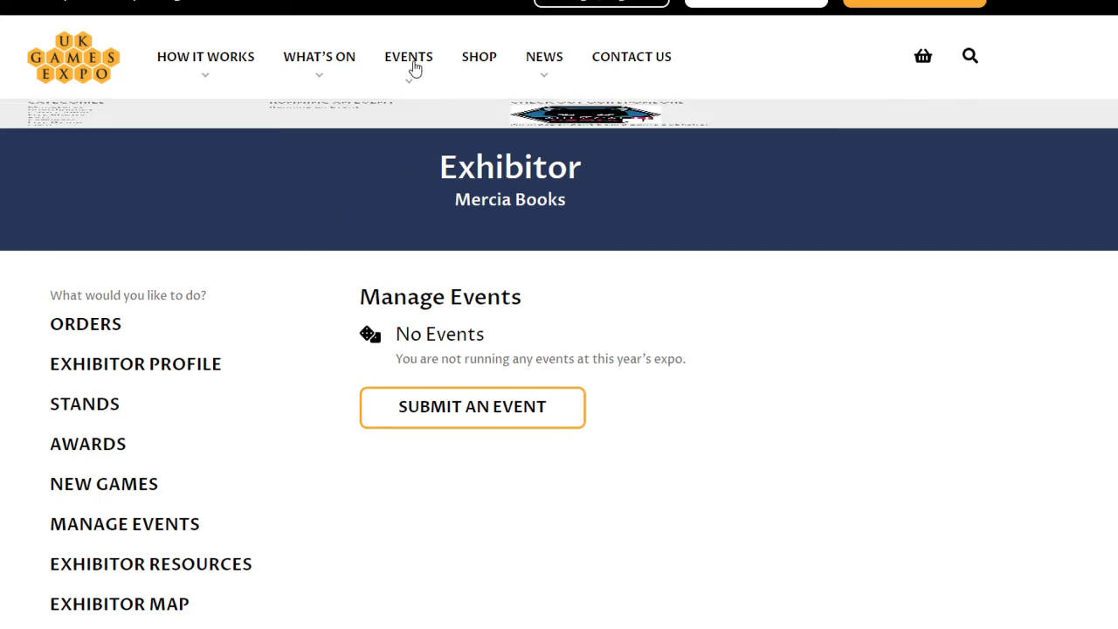